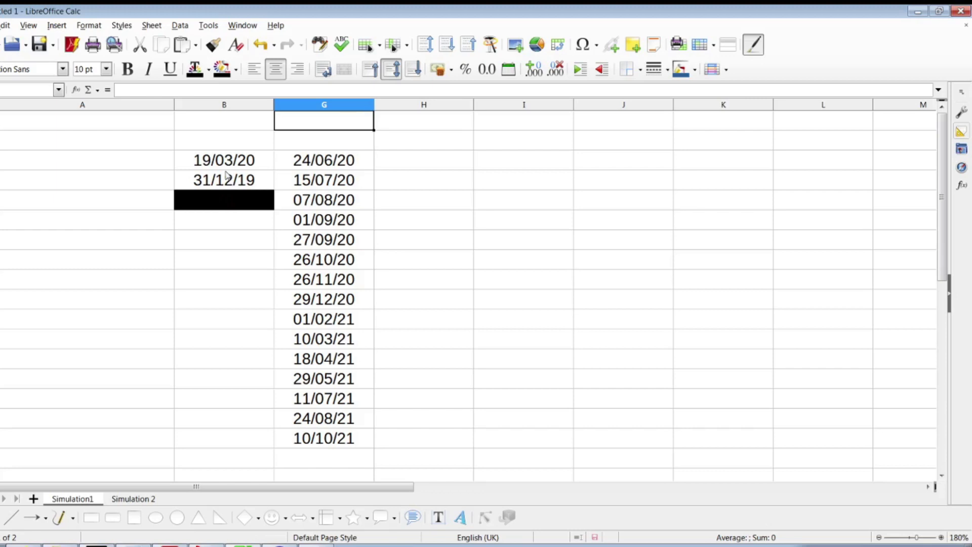
Step: Check the two start dates, 19/03/20 and 31/12/19, in column B of the Simulation1 sheet
click(281, 69)
click(239, 161)
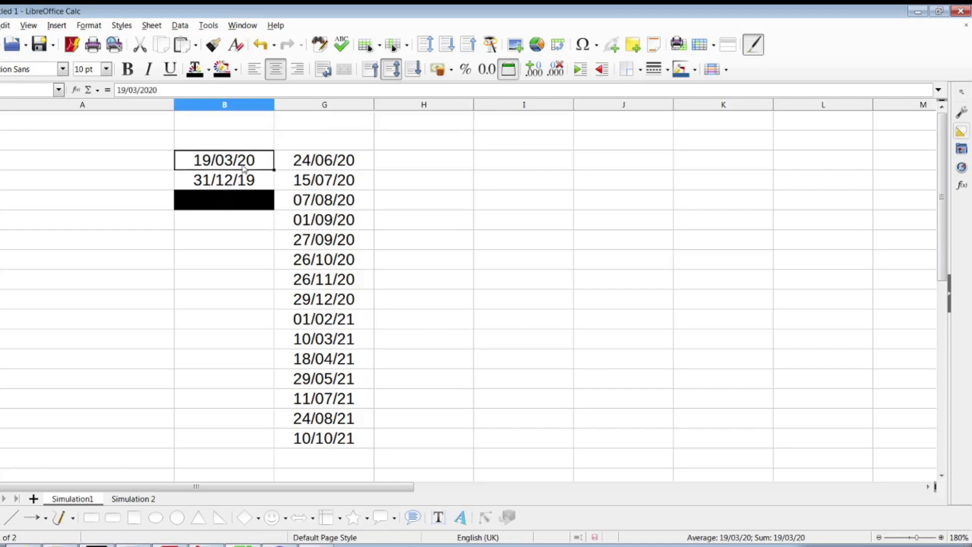
click(251, 182)
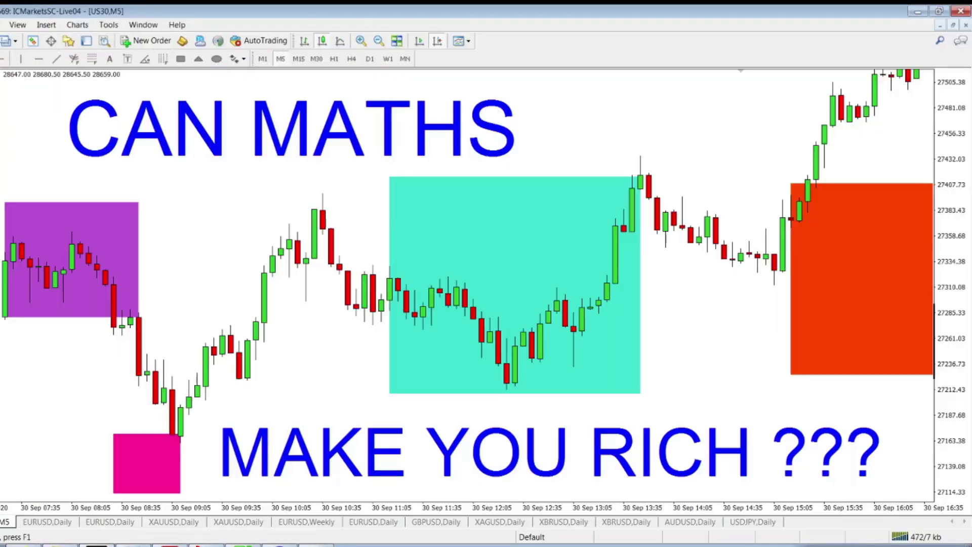
Step: Switch to the MetaTrader charts and examine the first EURUSD daily chart from the September 2019 low through the March 2020 swings
click(58, 524)
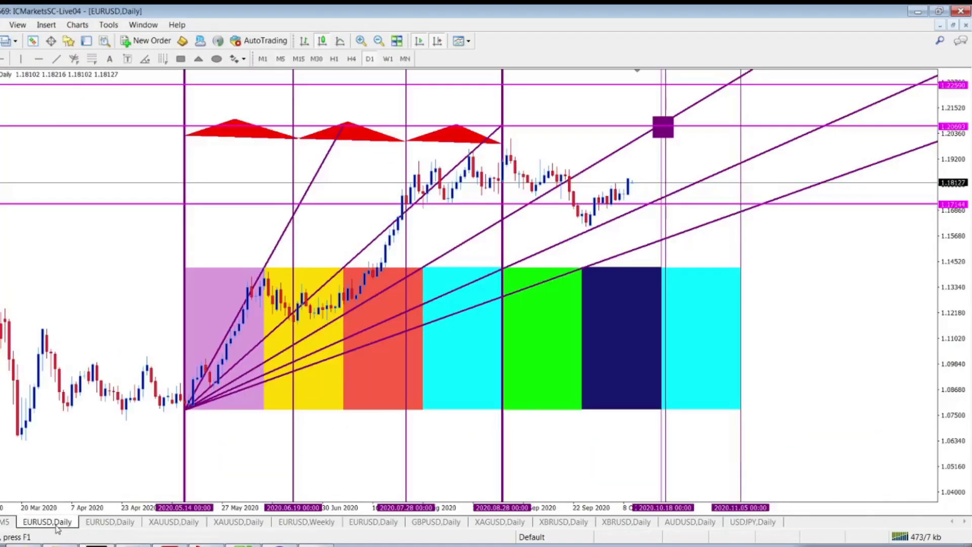
drag(116, 324, 856, 317)
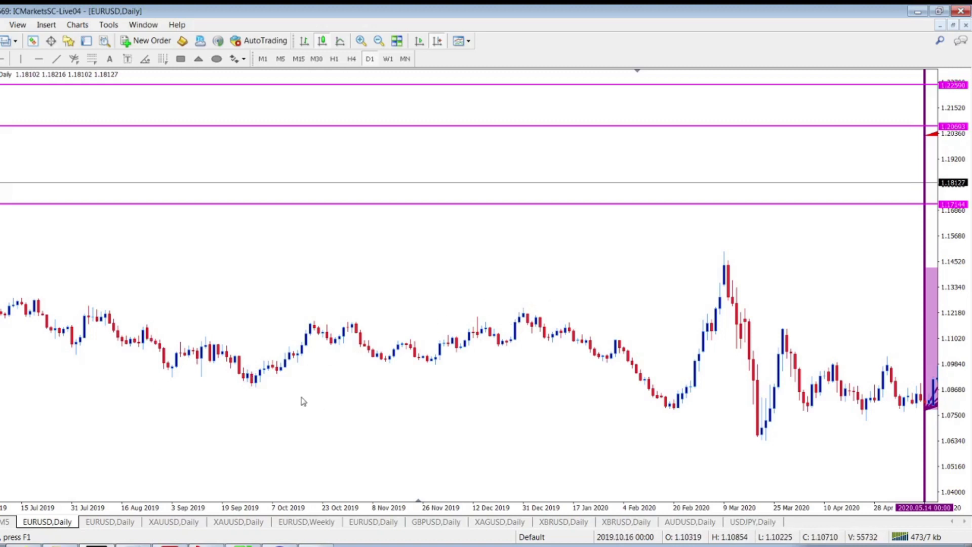
click(2, 59)
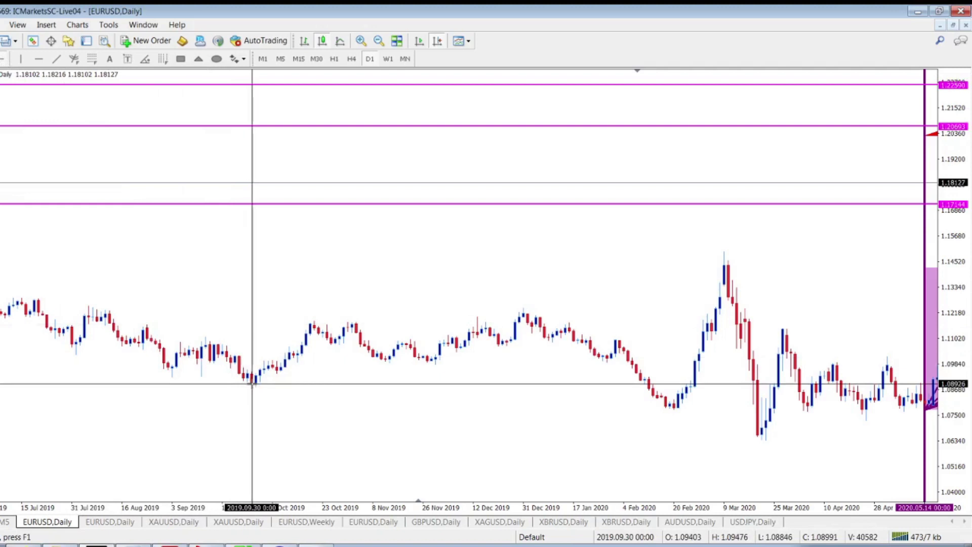
drag(252, 383, 532, 311)
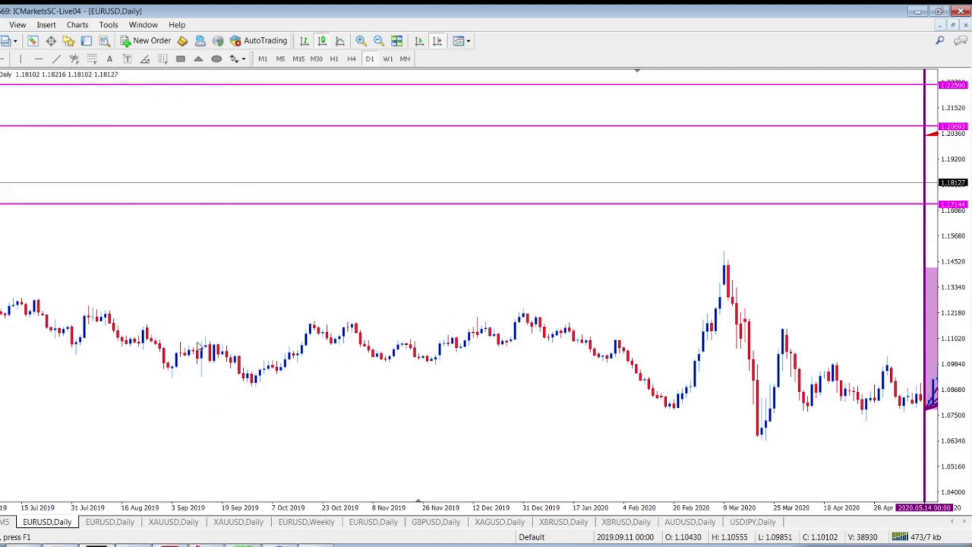
drag(71, 308, 165, 271)
drag(769, 293, 456, 289)
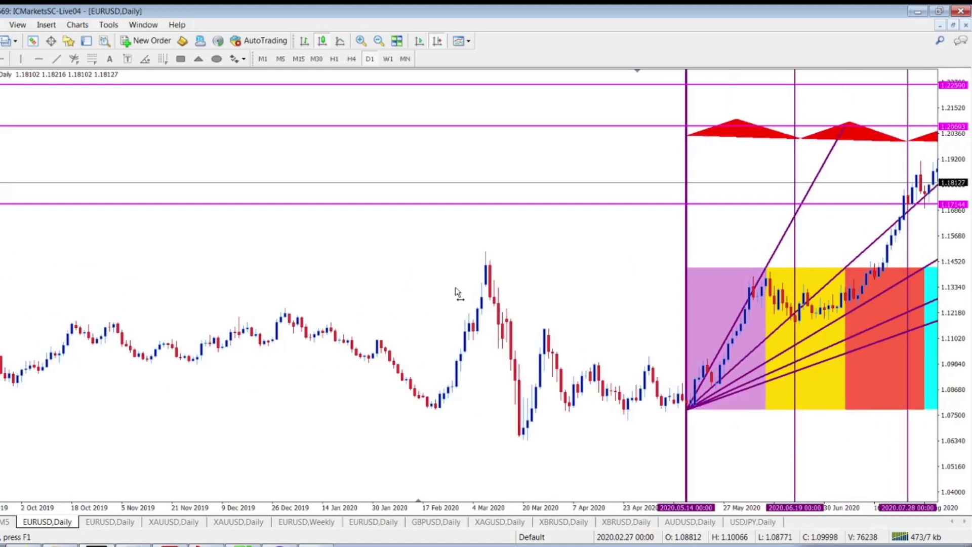
click(230, 545)
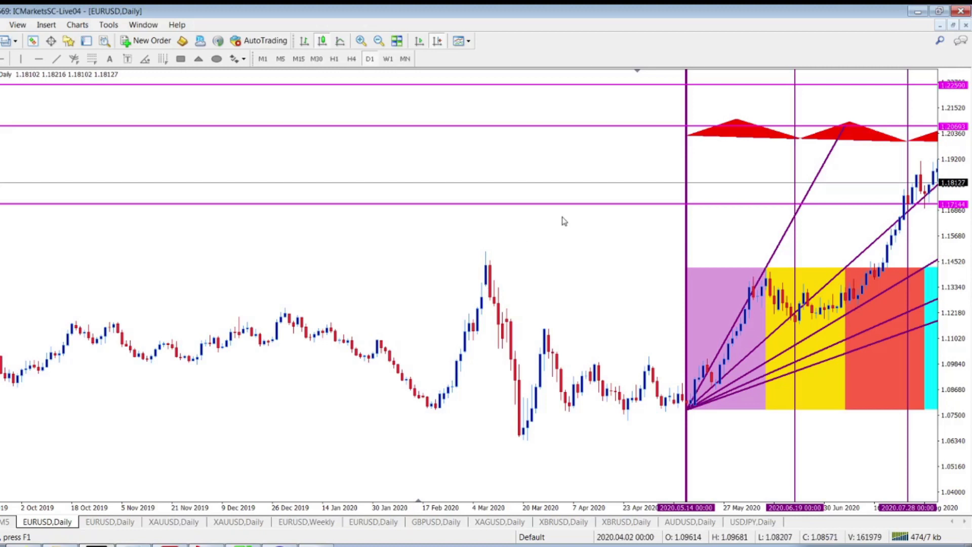
Step: On the second EURUSD daily chart, place vertical lines at the sheet's first two projected dates, 24 June and 15 July 2020
click(101, 527)
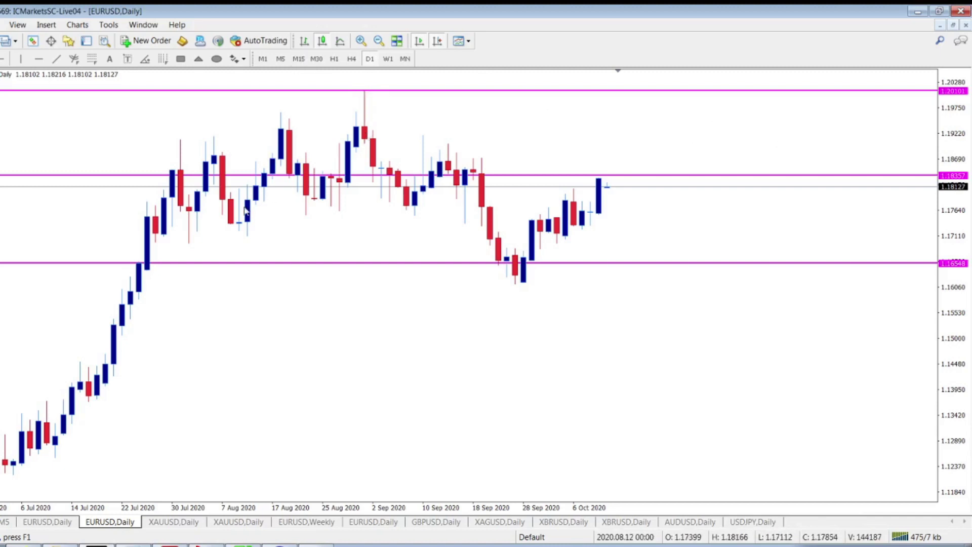
drag(101, 225, 147, 225)
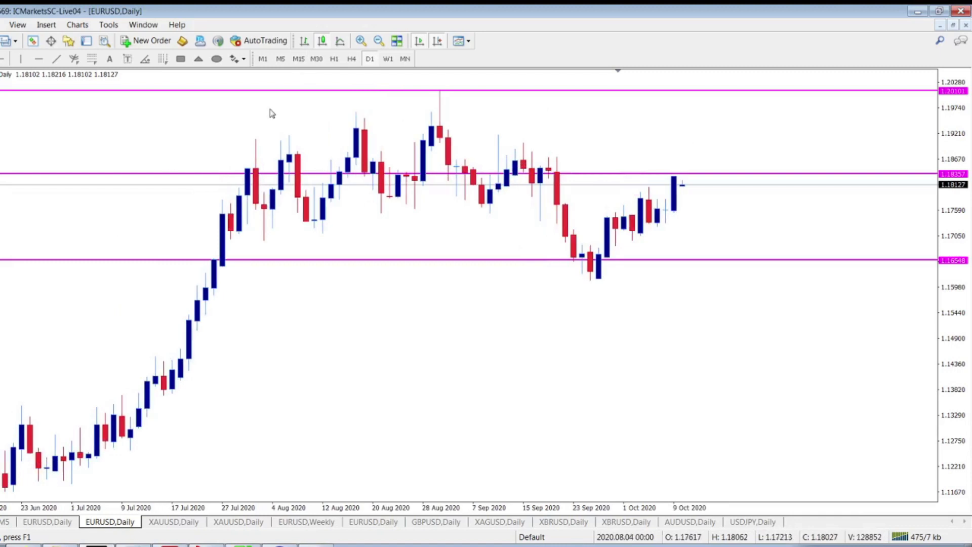
drag(100, 261, 764, 160)
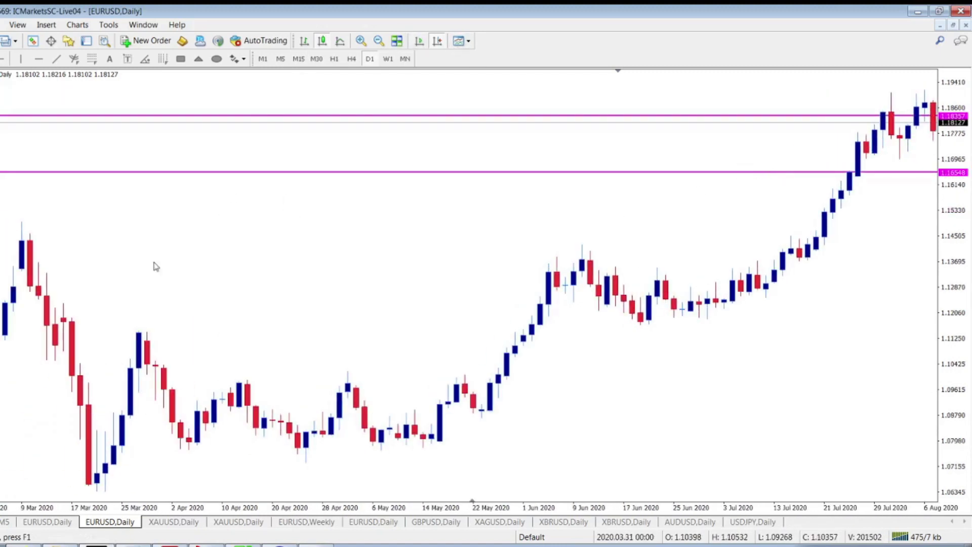
click(243, 545)
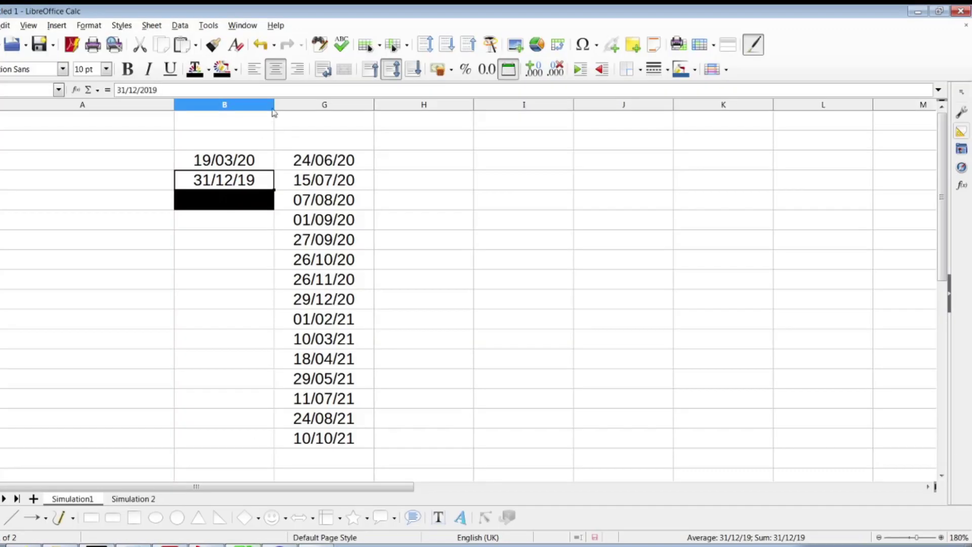
click(322, 162)
click(324, 183)
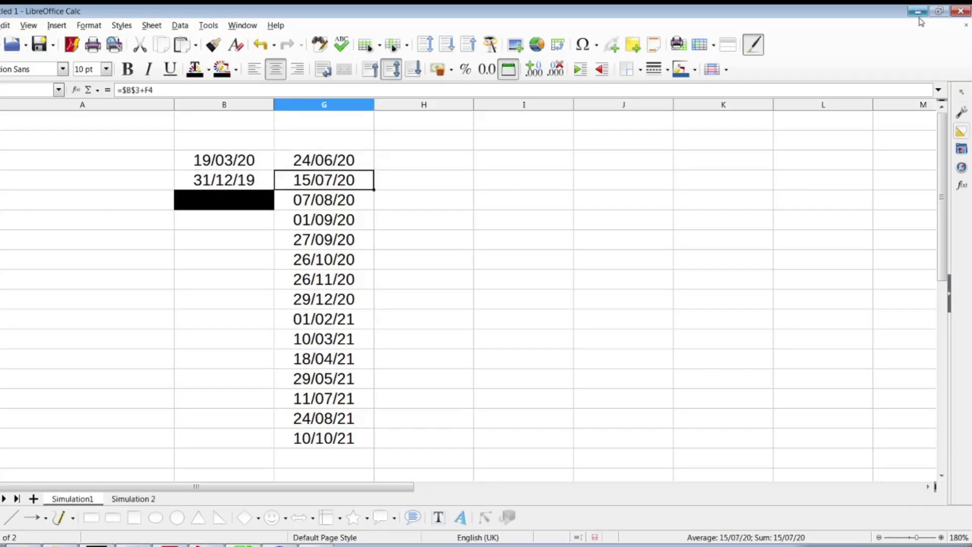
click(917, 11)
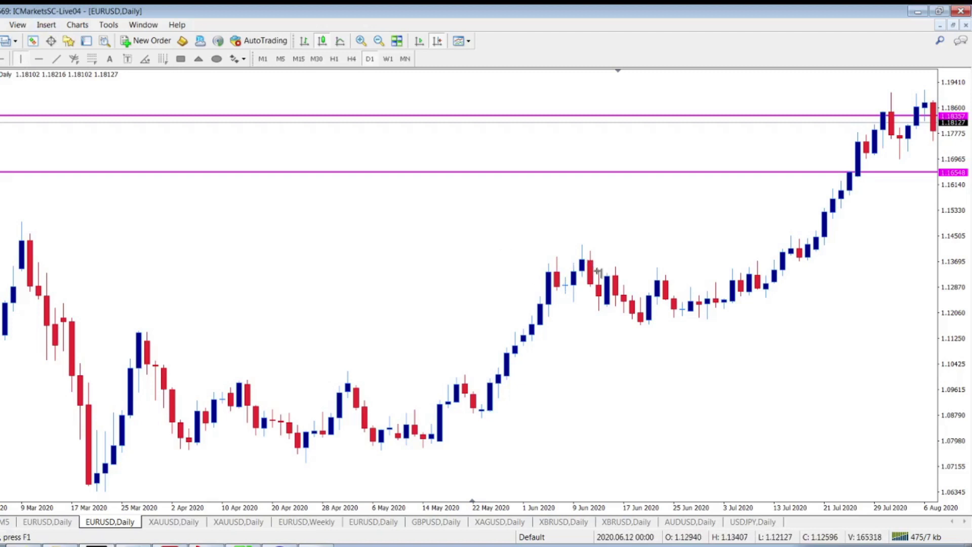
click(667, 285)
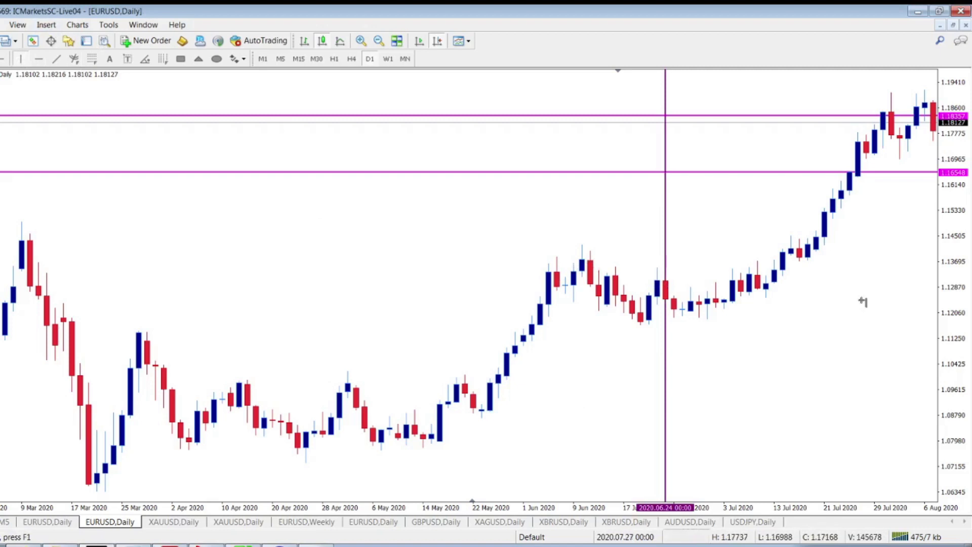
click(791, 255)
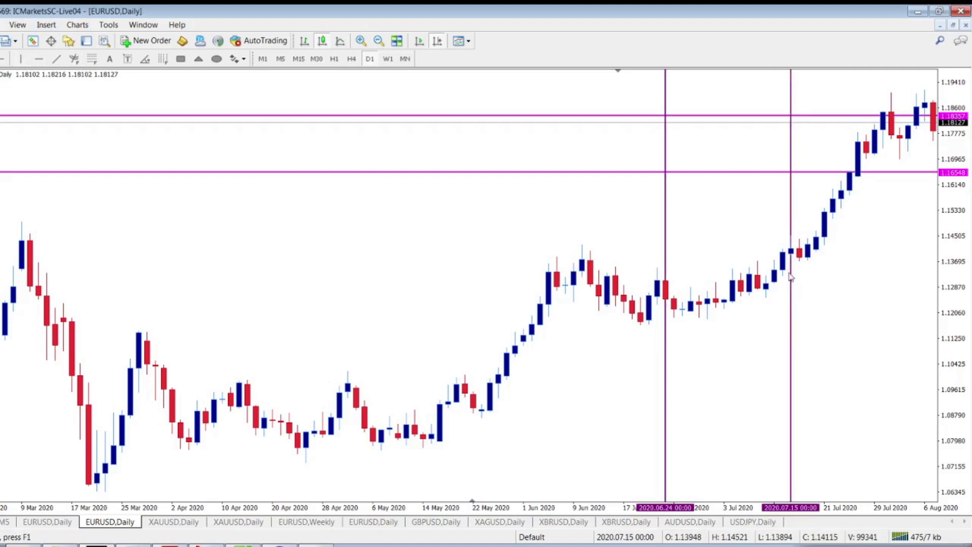
Step: Look up the sheet's third and fourth projected dates and mark 7 August and 1 September 2020 with vertical lines on the chart
drag(756, 339, 561, 339)
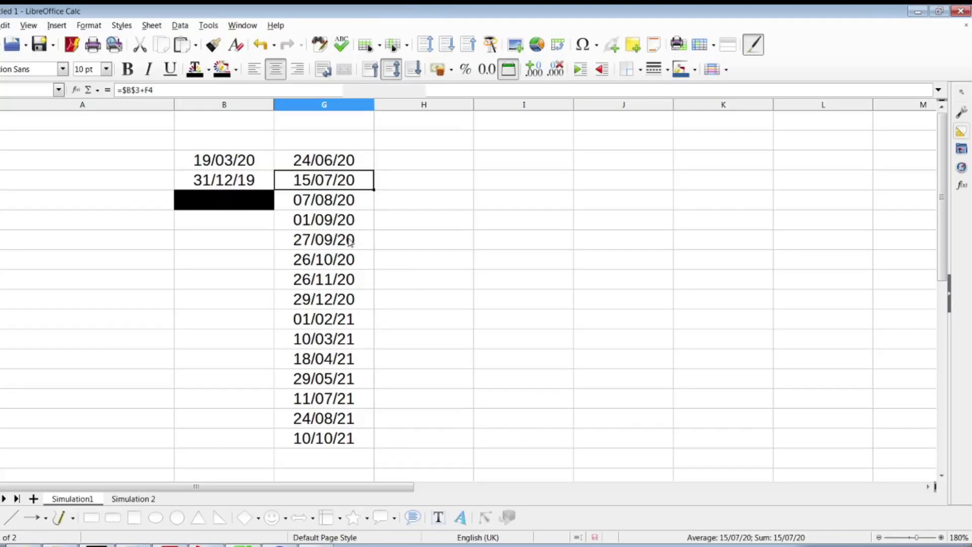
click(344, 205)
click(336, 229)
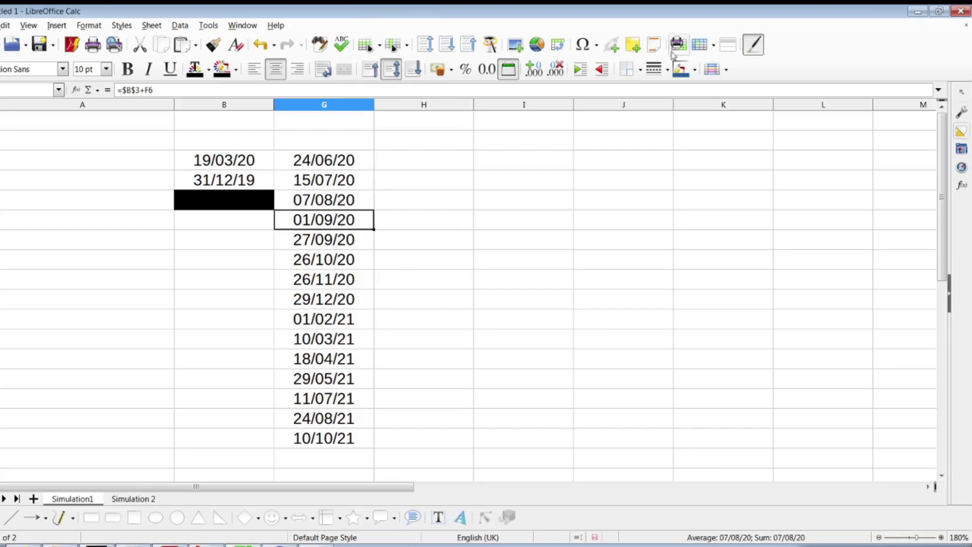
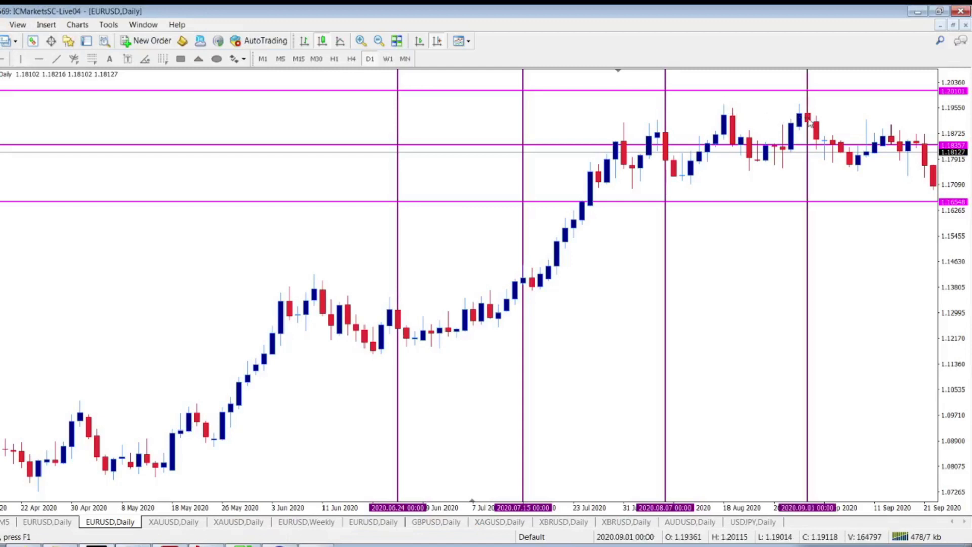
Step: Place a vertical line near the late-September low and align it to 28 September 2020 for the sheet's 27/09/20 date
scroll(731, 276, down, 10)
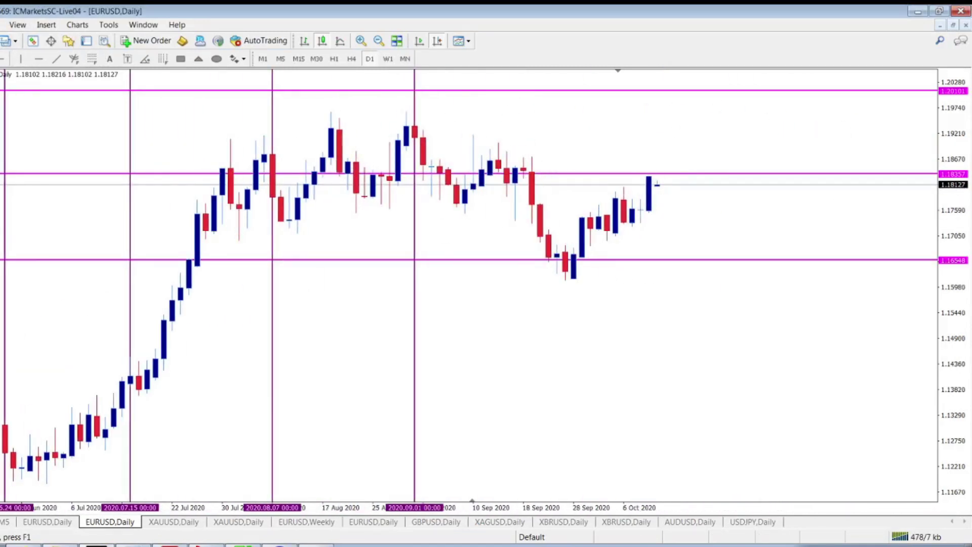
click(21, 59)
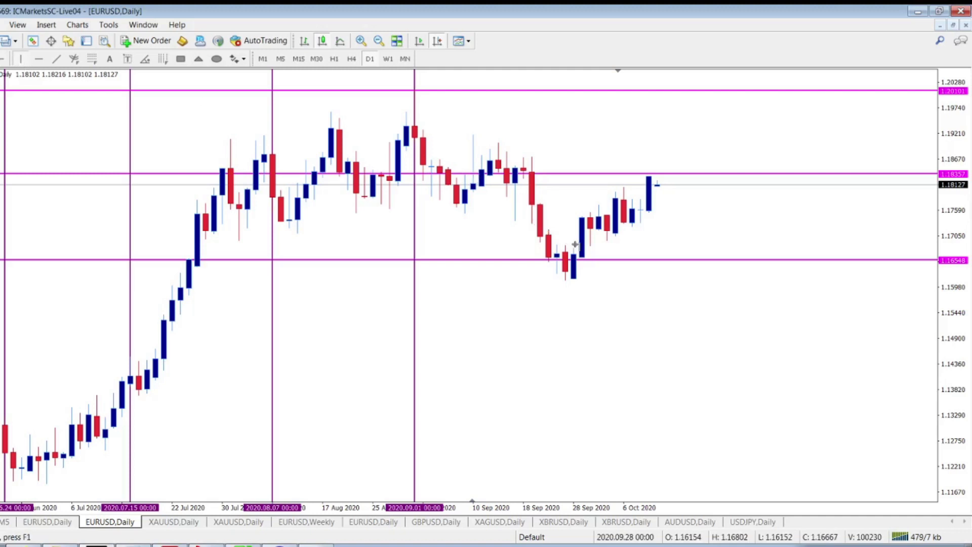
click(568, 274)
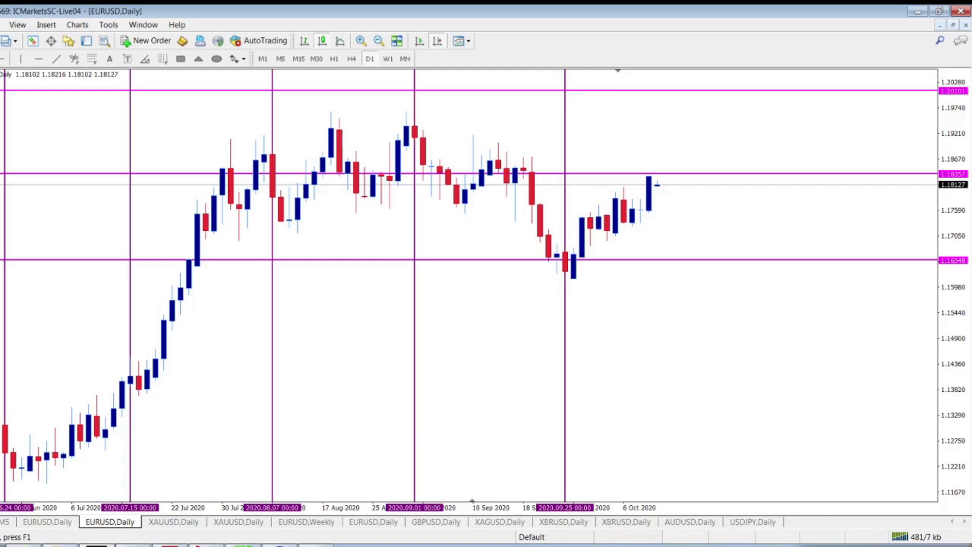
key(alt+Tab)
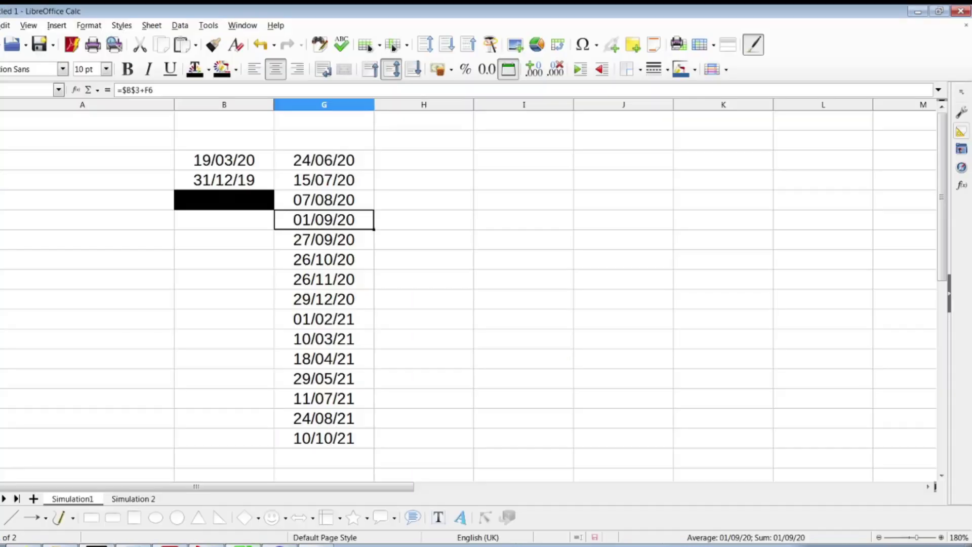
click(329, 241)
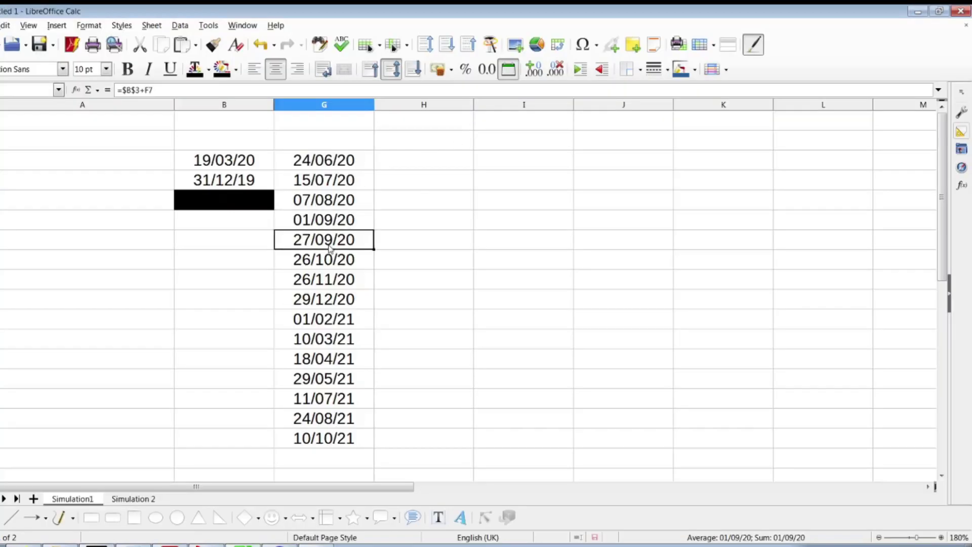
click(918, 11)
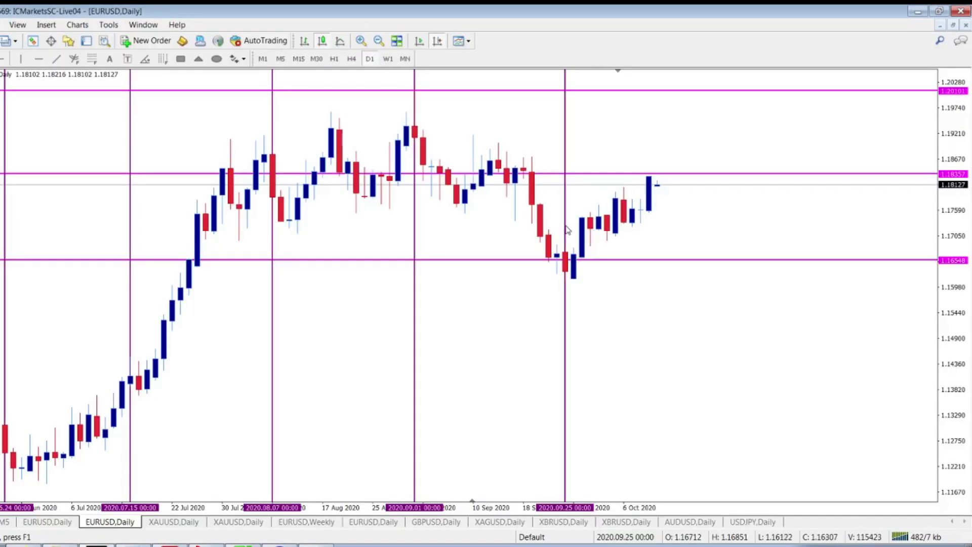
drag(567, 230, 572, 230)
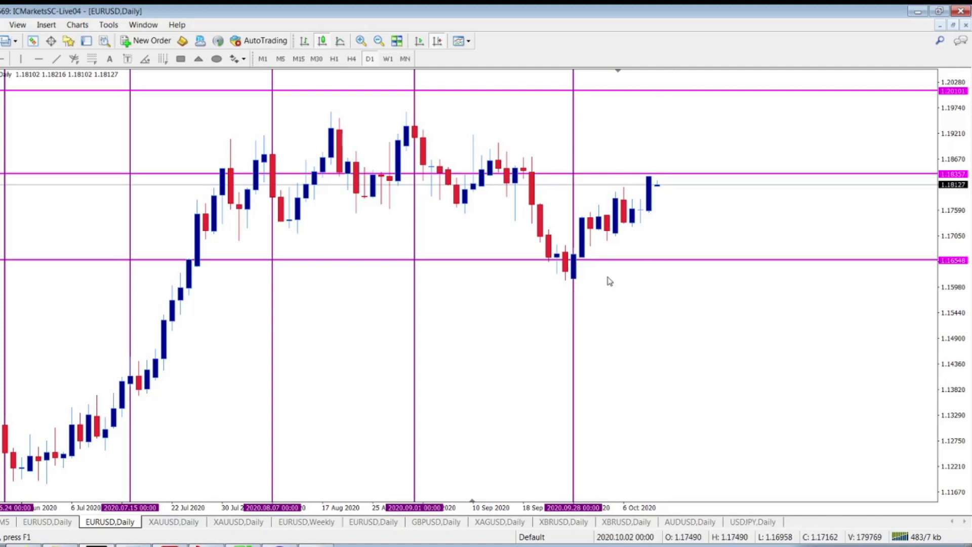
Step: Look up the sheet's next projected date, 26/10/20, and place a vertical line at 26 October 2020 on the EURUSD chart
click(255, 544)
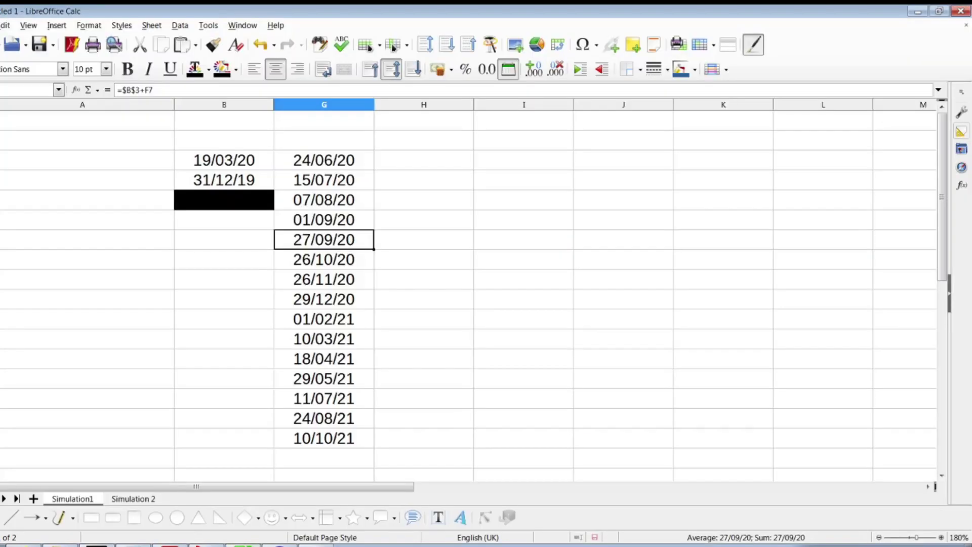
click(323, 263)
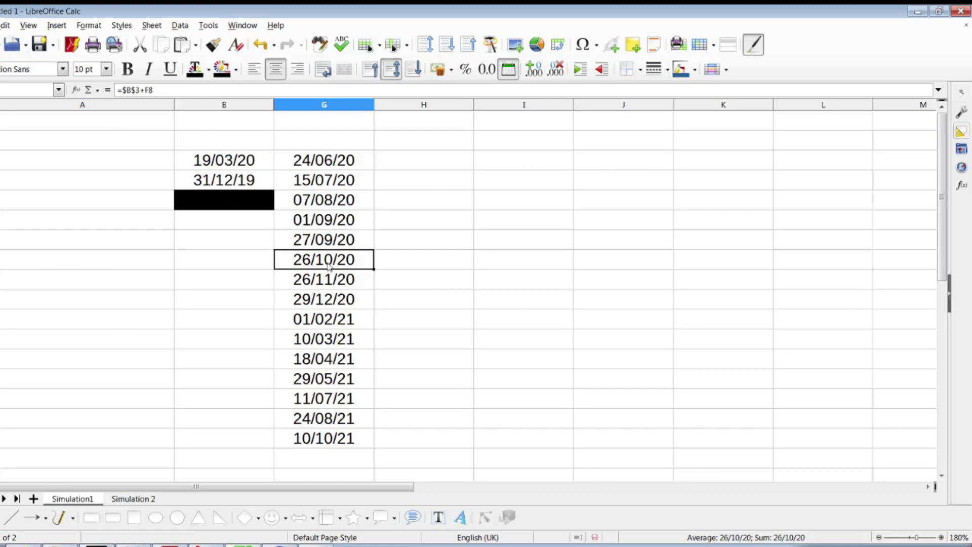
click(918, 11)
click(19, 59)
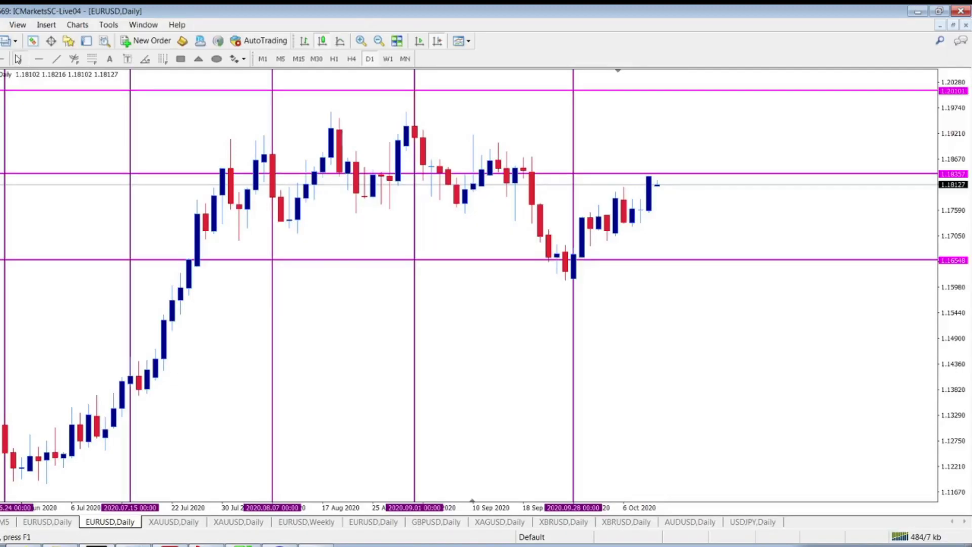
click(775, 185)
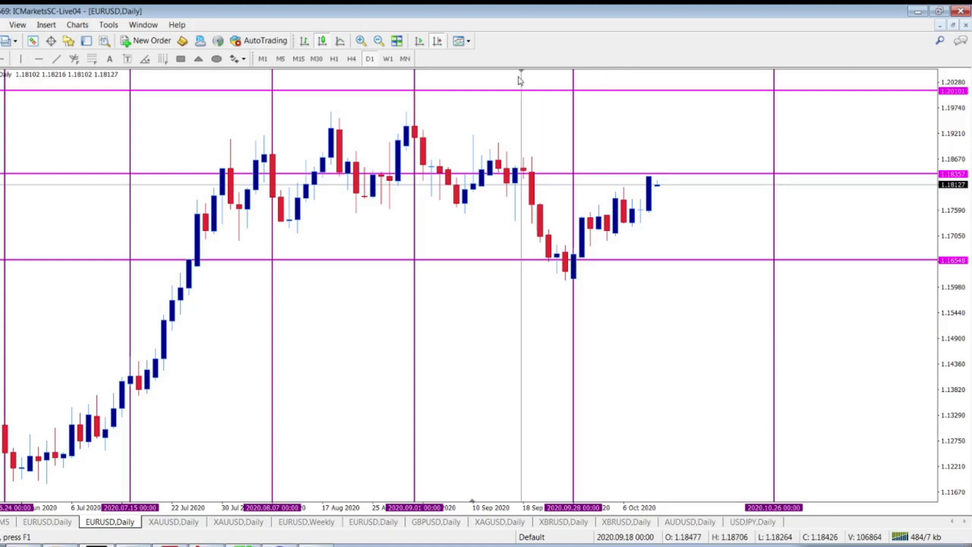
Step: Narrow the chart's shift margin, review the price turns at the vertical date lines and return to the LibreOffice Calc sheet
scroll(449, 80, down, 5)
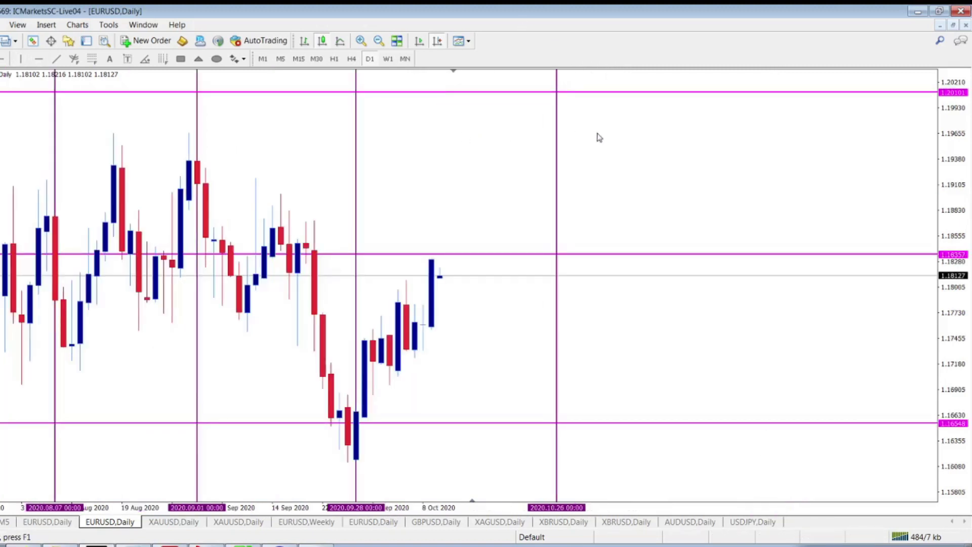
drag(456, 77, 686, 77)
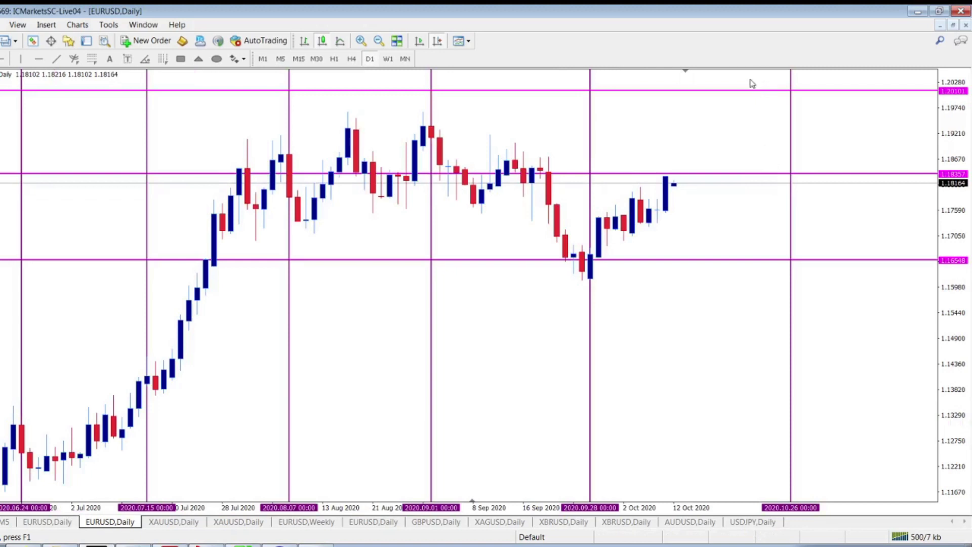
drag(130, 314, 413, 282)
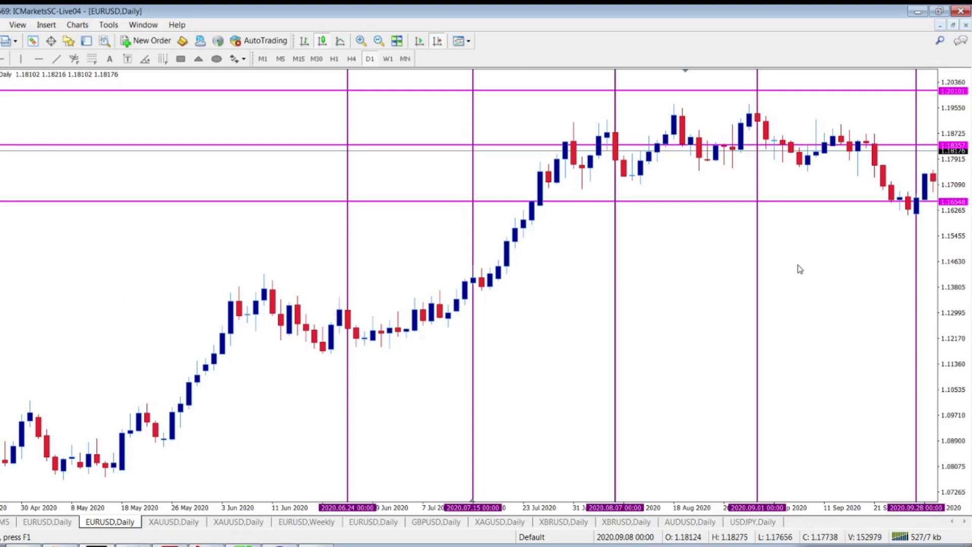
scroll(760, 271, down, 3)
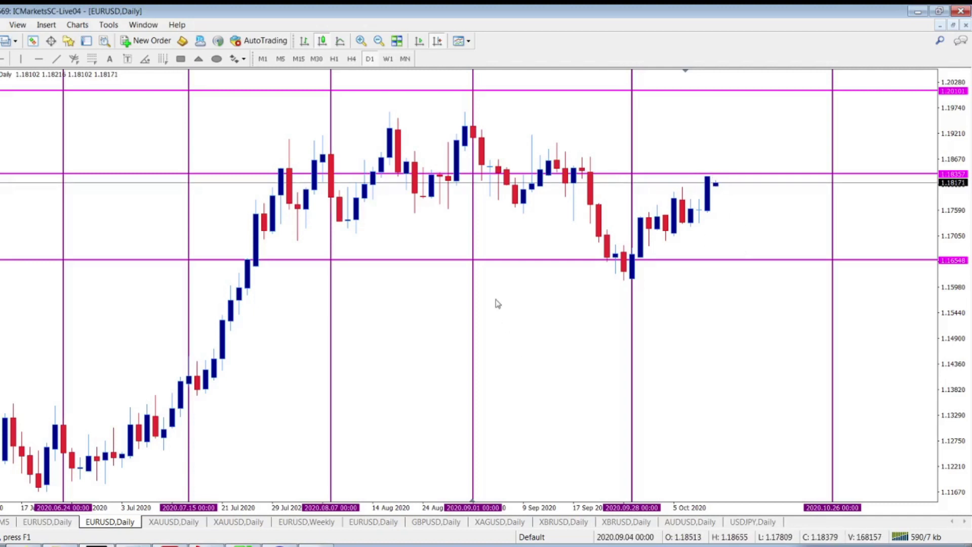
click(248, 545)
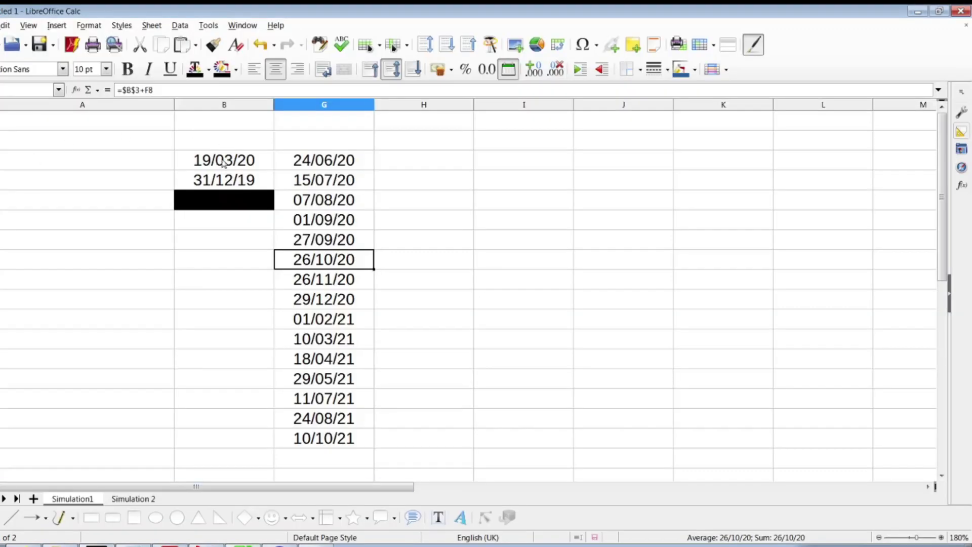
Step: Check the base dates on the Simulation1 and Simulation 2 sheets and review the EURUSD chart around April to June 2020
click(228, 161)
click(224, 185)
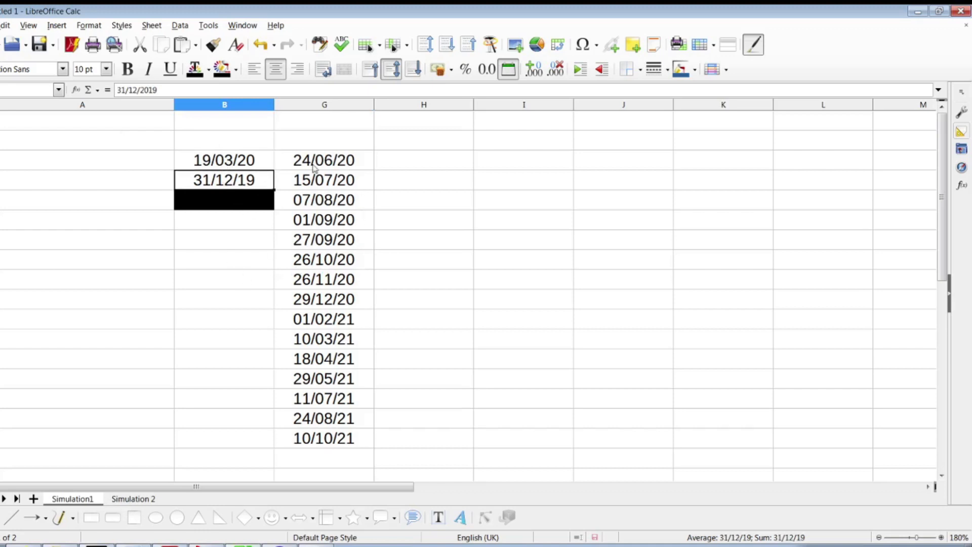
click(121, 500)
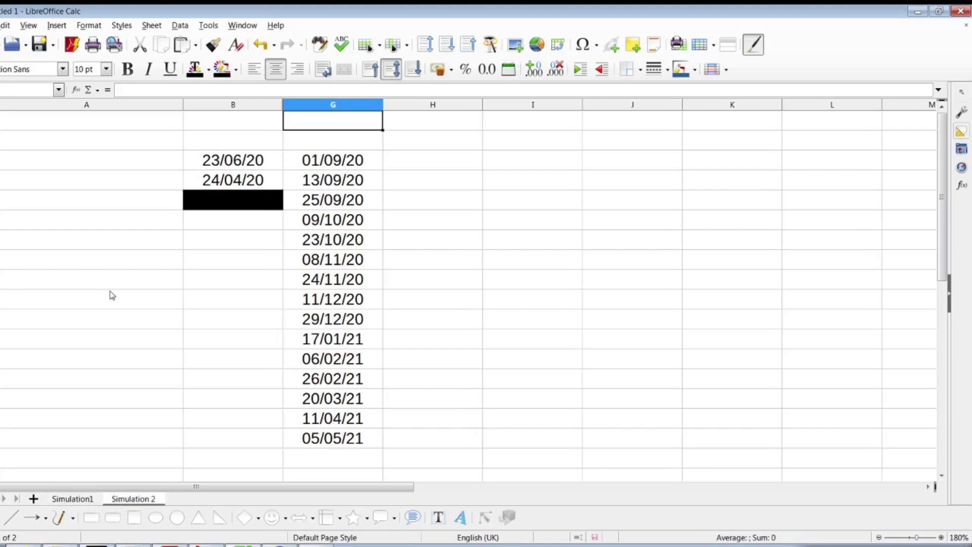
click(229, 166)
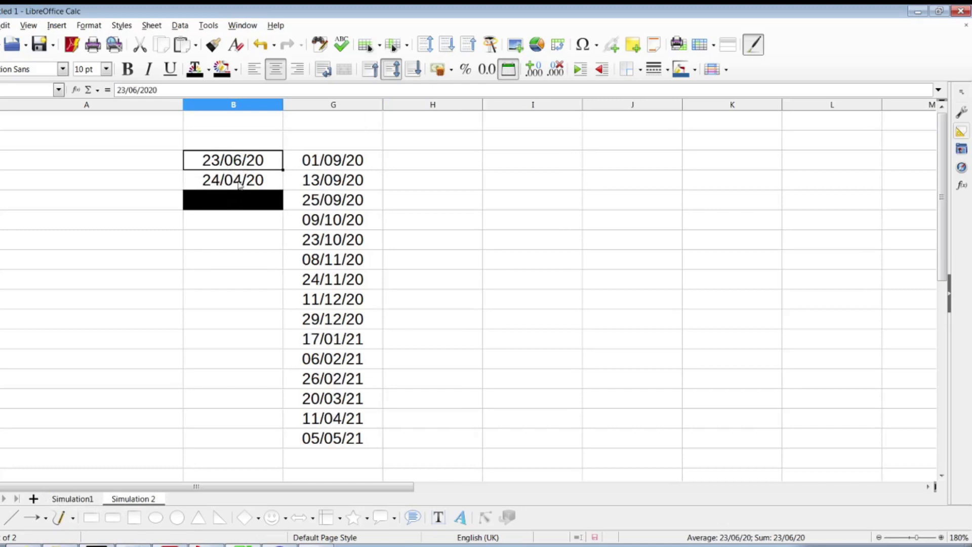
click(107, 545)
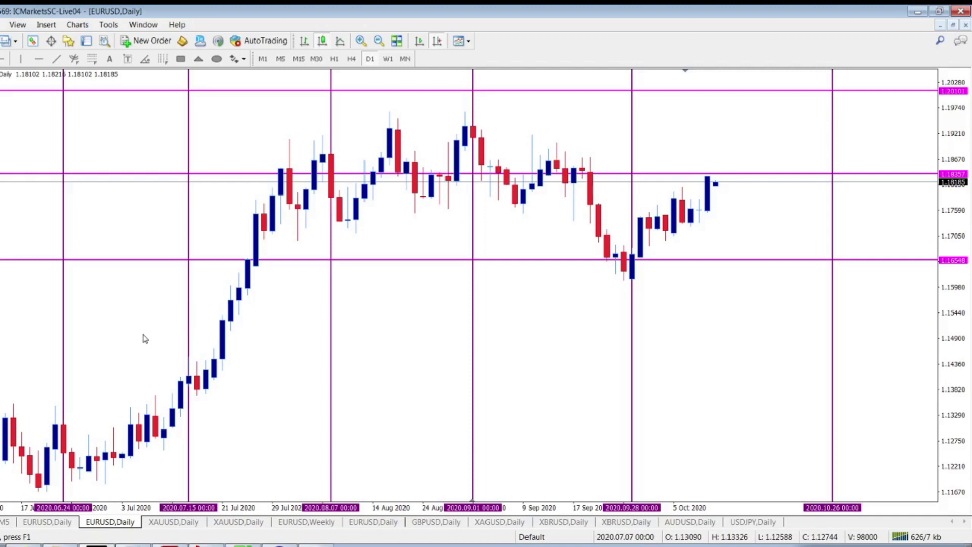
drag(144, 338, 554, 314)
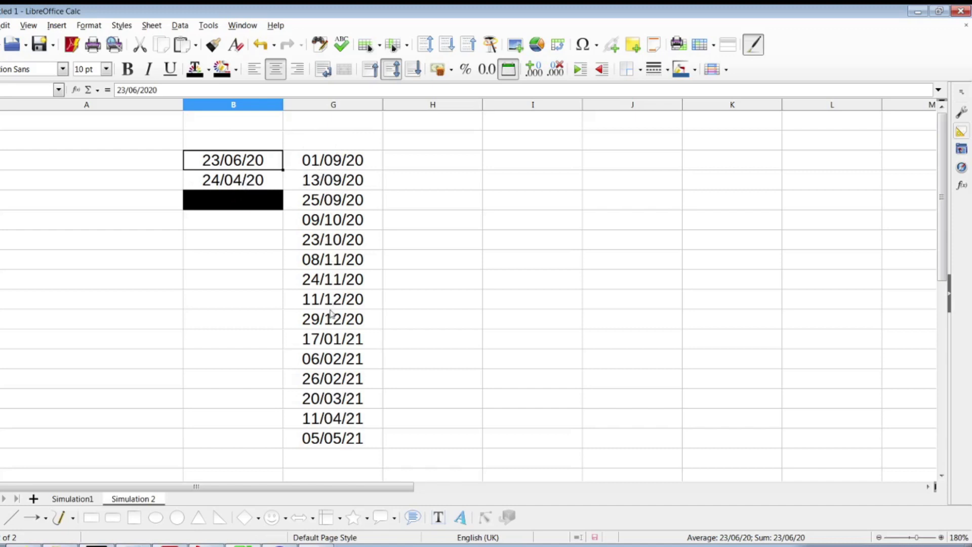
Step: Review Simulation 2's projected dates from 01/09/20 to 09/10/20 and compare them with the dates on the Simulation1 sheet
click(346, 161)
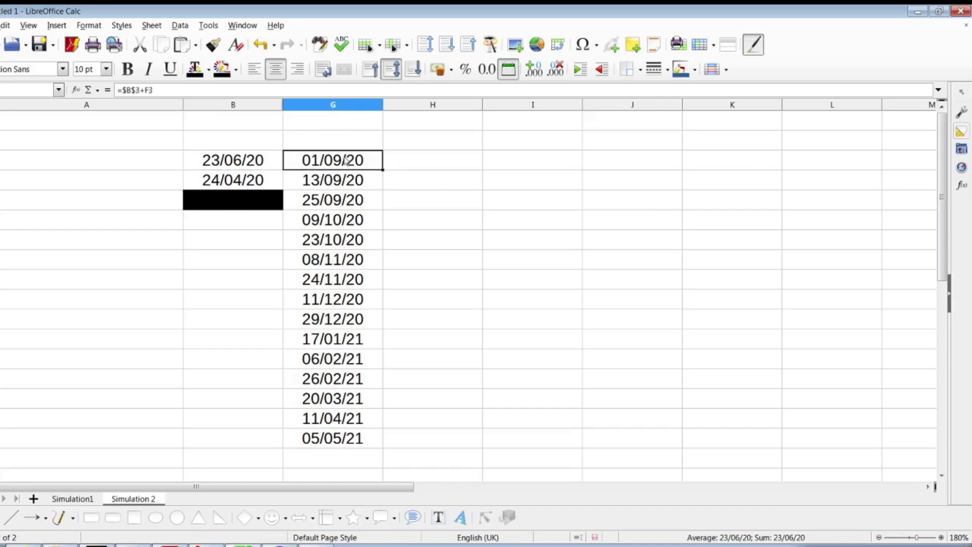
click(345, 178)
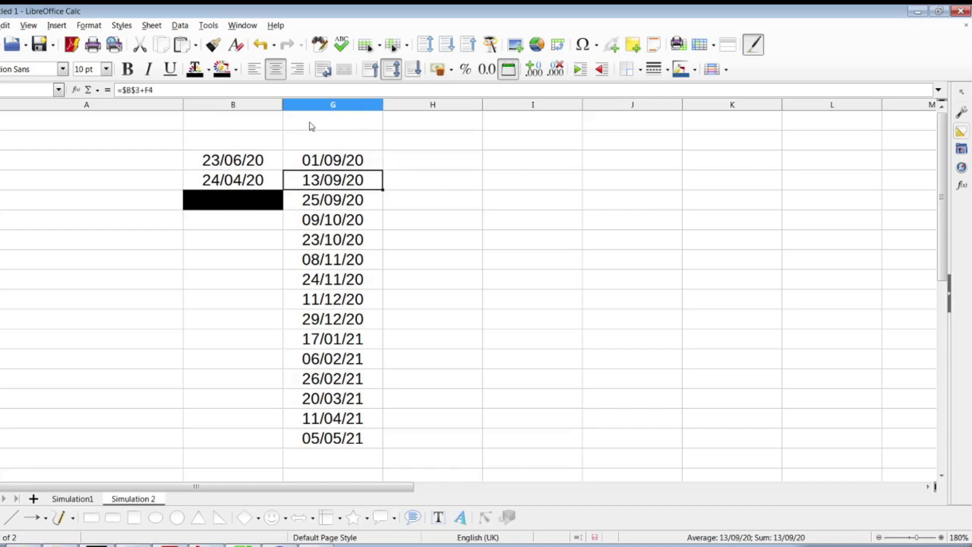
click(323, 165)
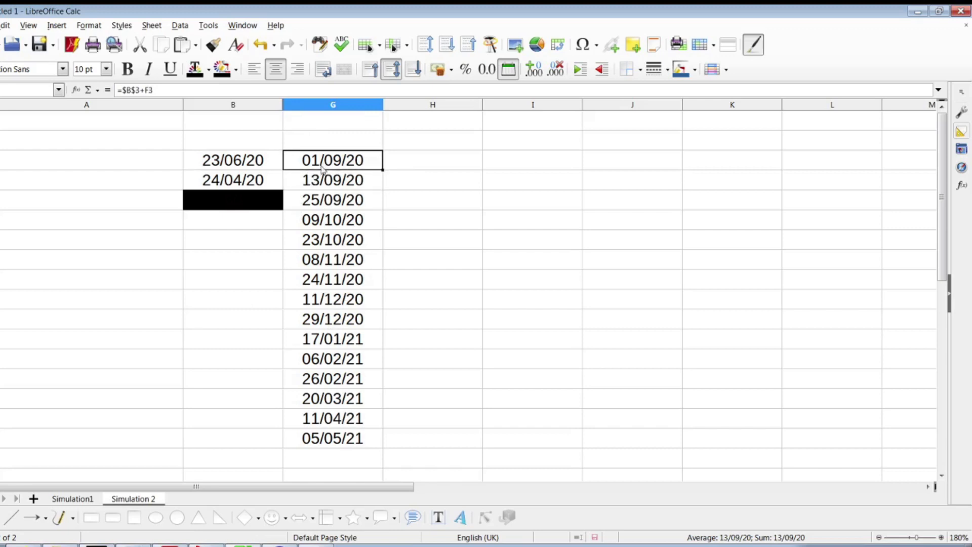
click(329, 182)
click(332, 202)
click(336, 221)
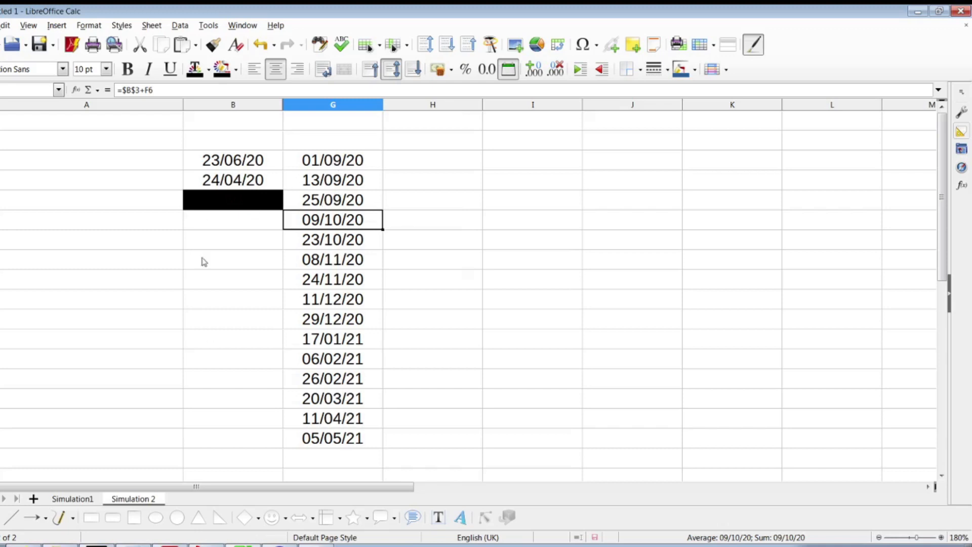
click(74, 500)
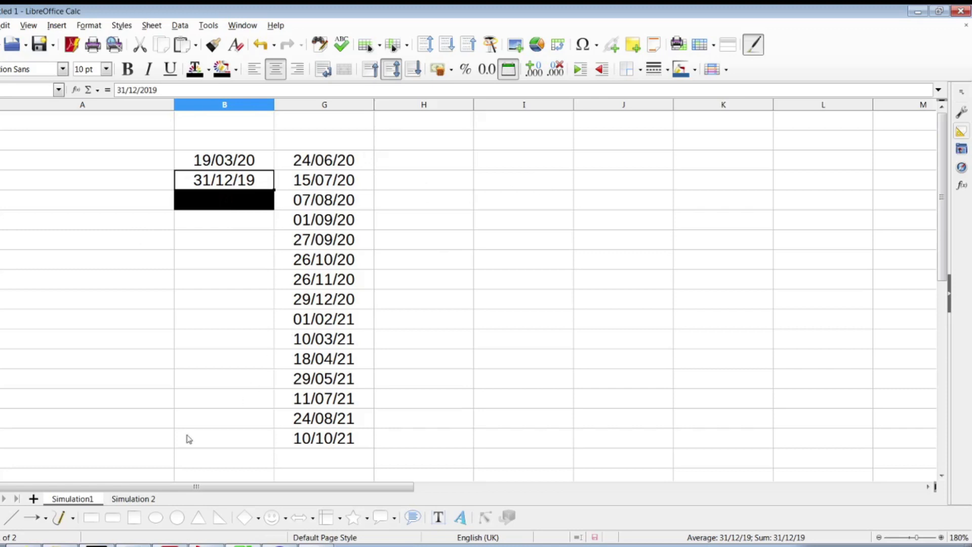
click(139, 499)
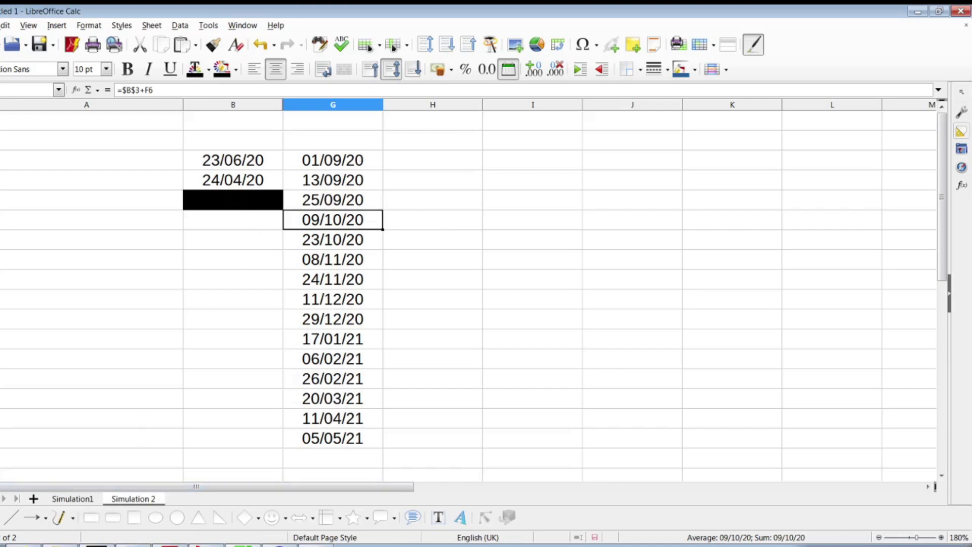
Step: Return to the EURUSD chart and give the 1 September 2020 vertical line a thicker line width
click(100, 545)
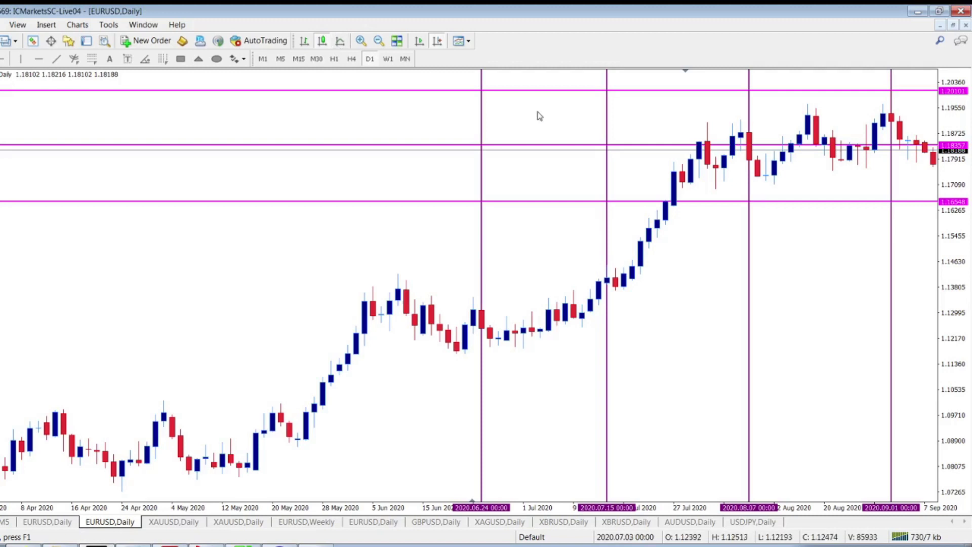
drag(770, 245, 490, 255)
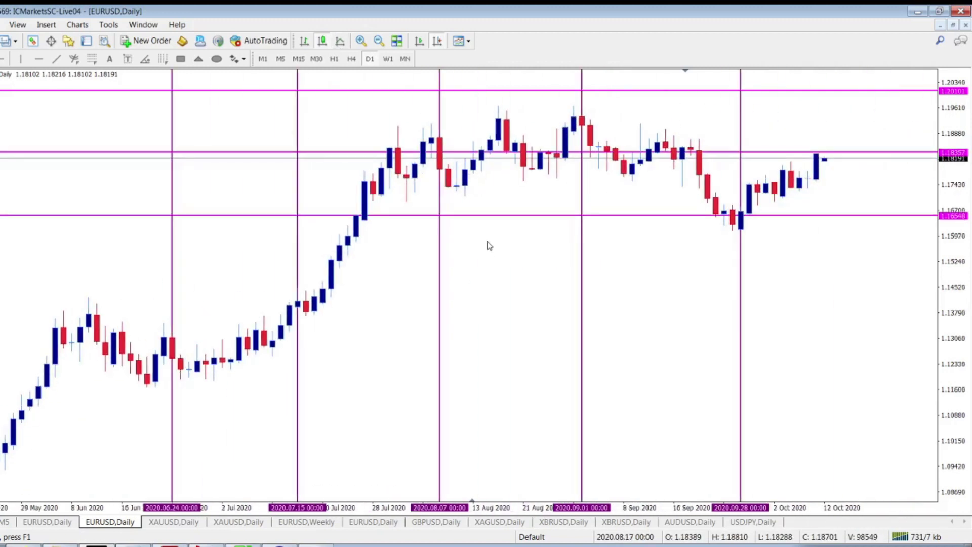
right_click(583, 104)
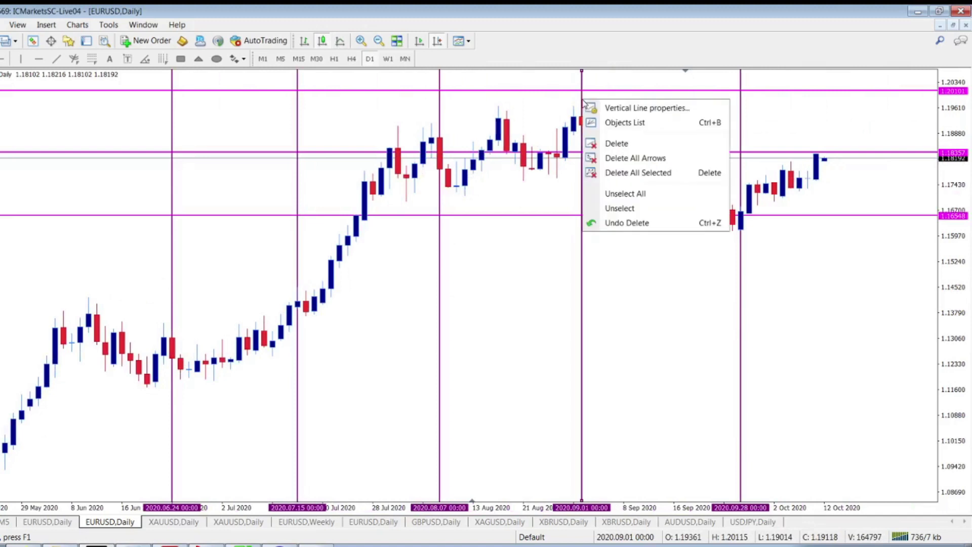
click(590, 107)
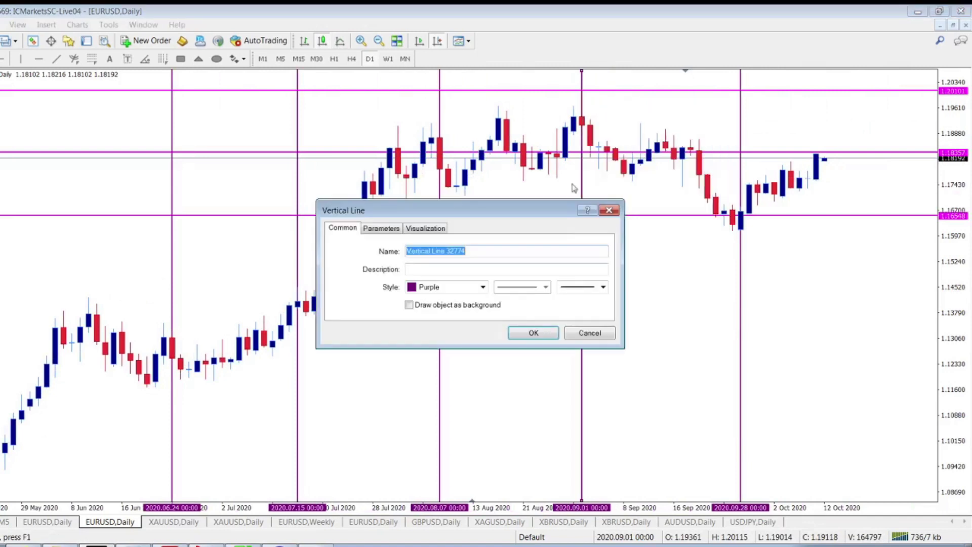
click(603, 288)
click(598, 330)
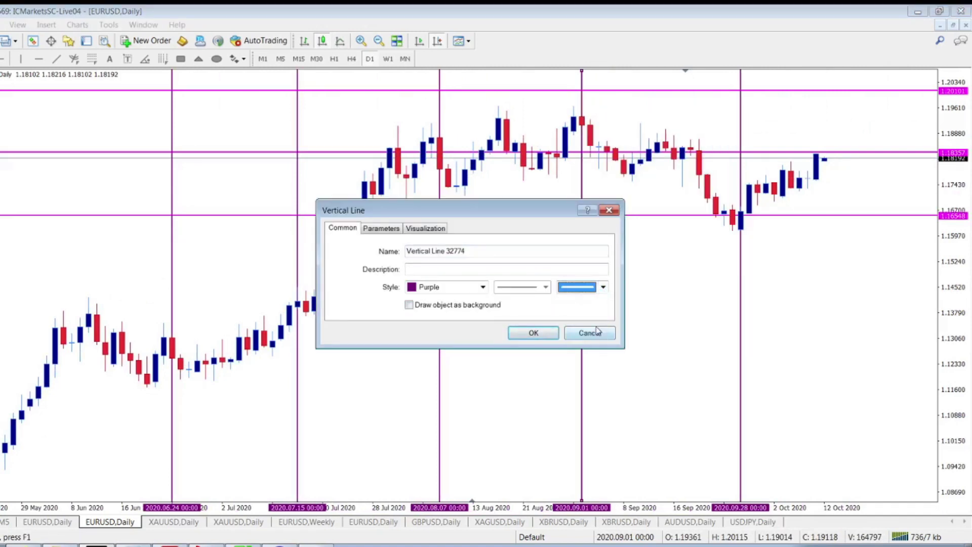
click(539, 333)
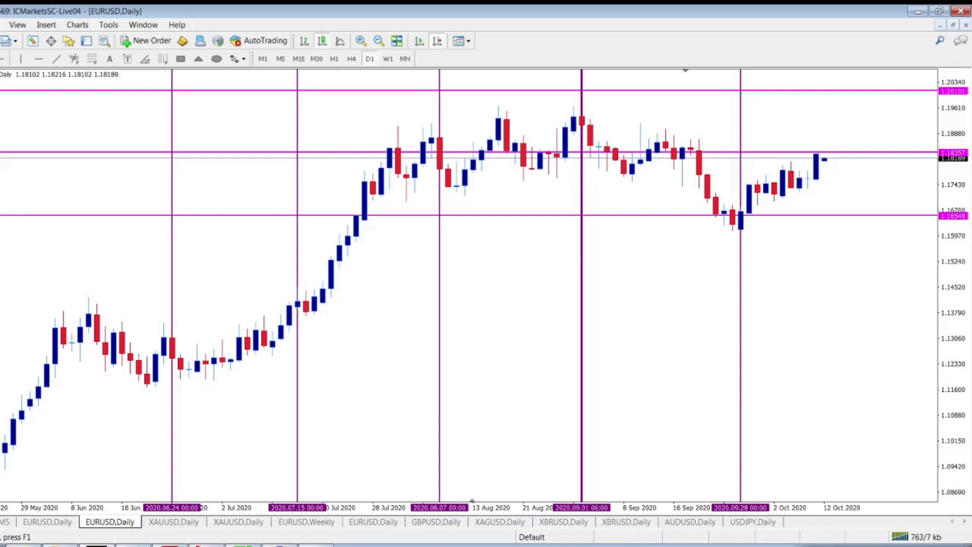
Step: Look up Simulation 2's second projected date, 13/09/20, and place a vertical line at 14 September 2020 on the EURUSD chart
key(alt+Tab)
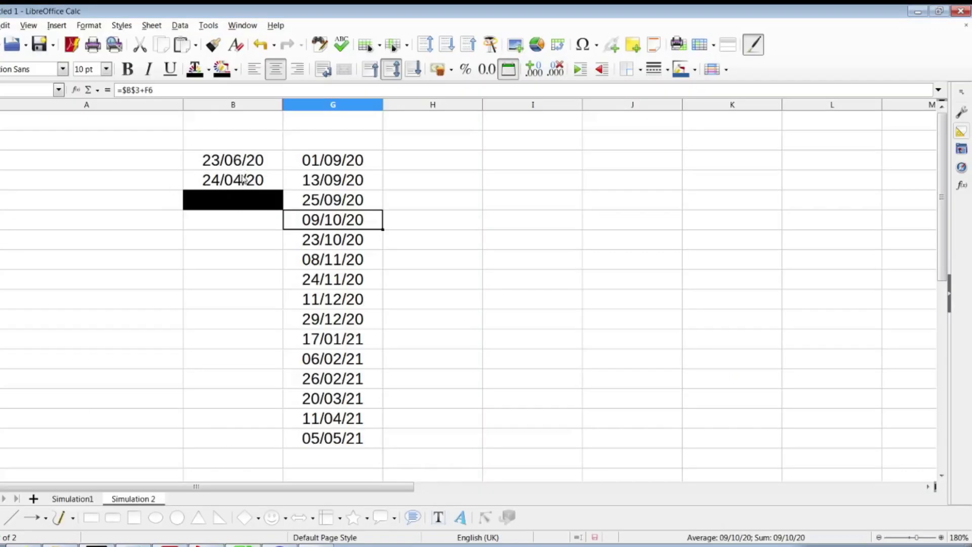
click(73, 499)
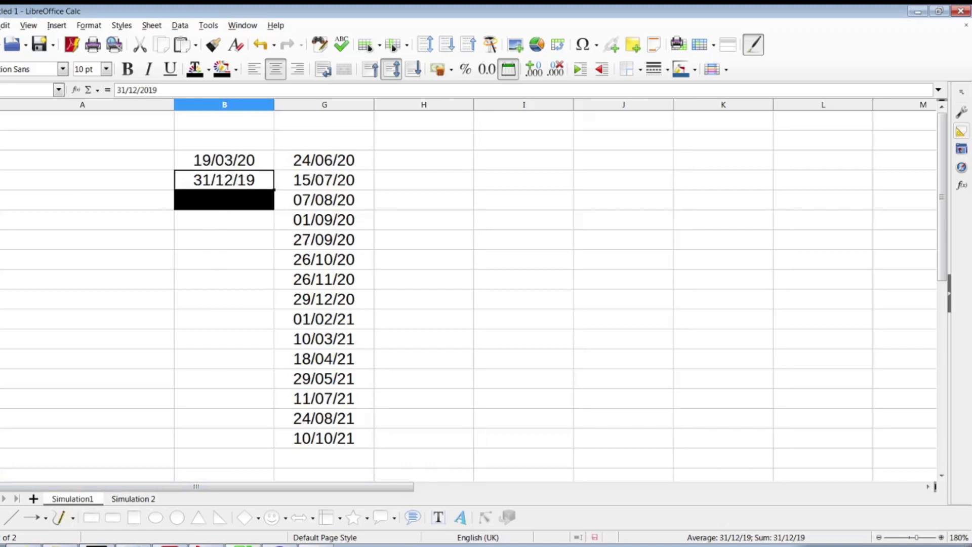
click(130, 499)
key(Up)
key(Up)
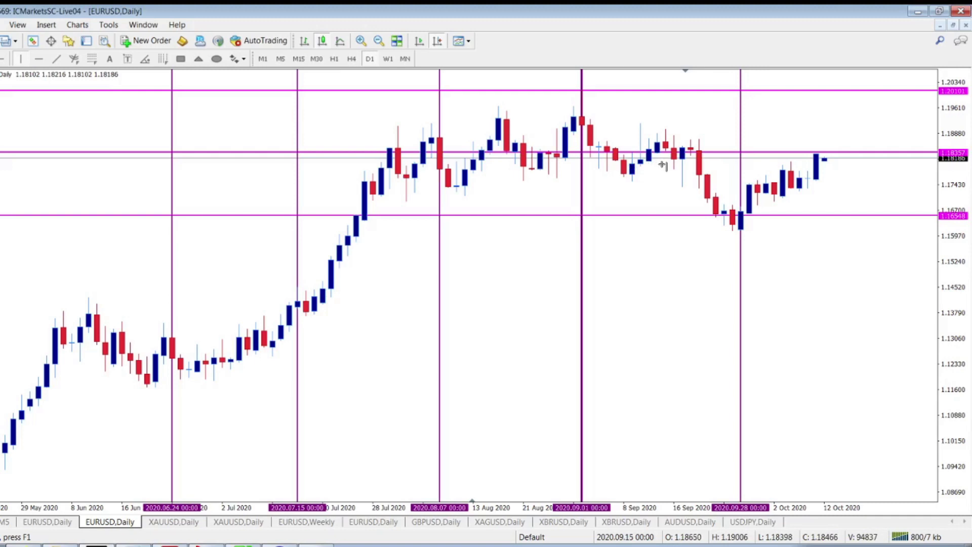
click(658, 167)
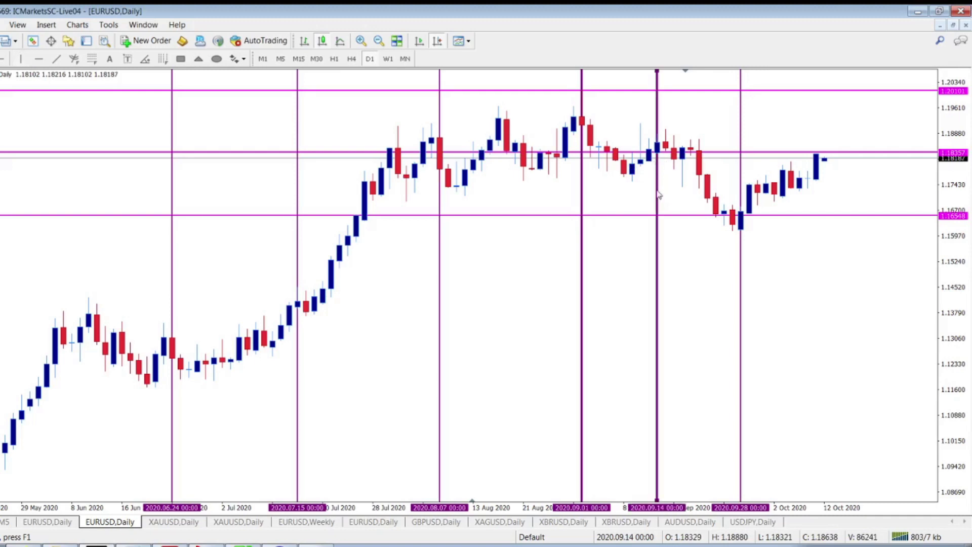
Step: Try the thinnest line width on the 14 September 2020 vertical line
right_click(658, 194)
click(681, 199)
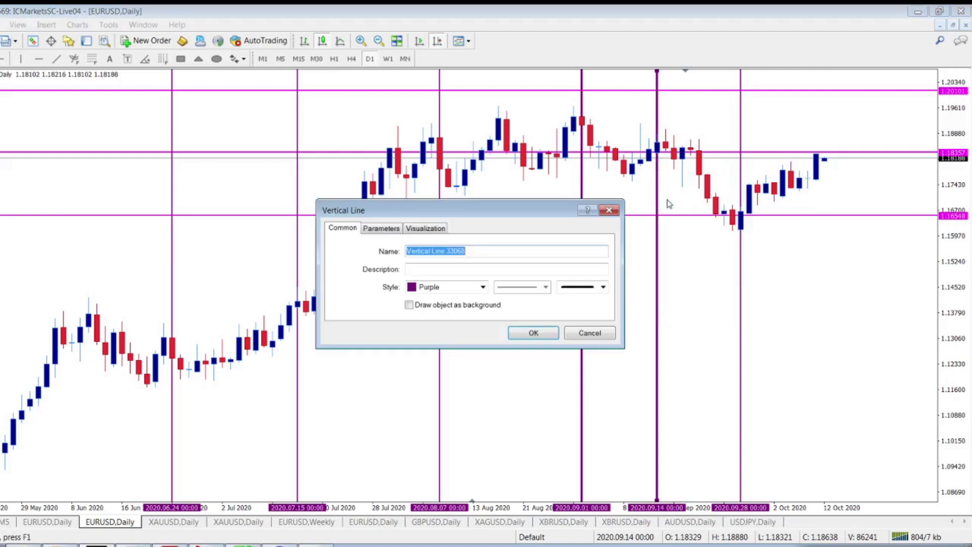
click(590, 288)
click(578, 298)
click(535, 332)
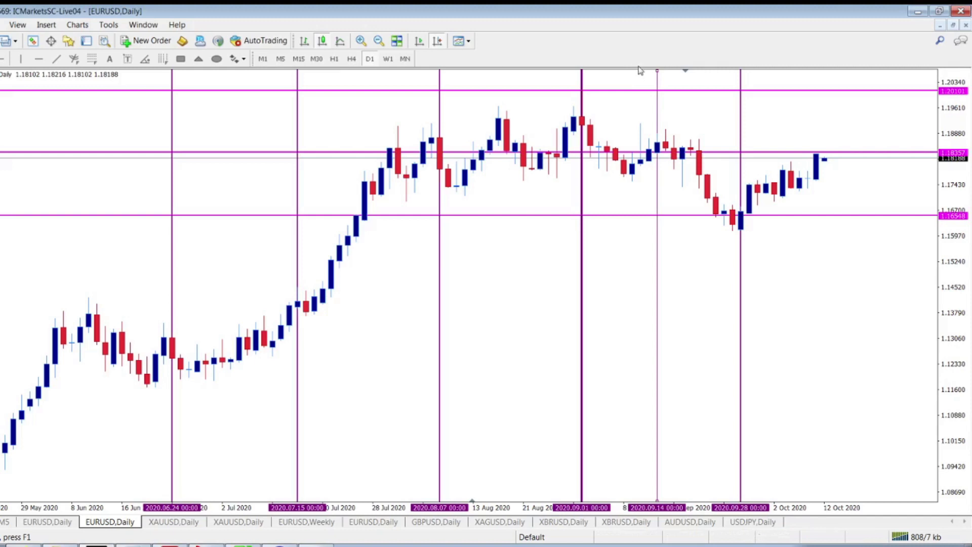
Step: Set the 14 September 2020 vertical line to the medium width used by the other regular date lines
right_click(658, 76)
click(676, 81)
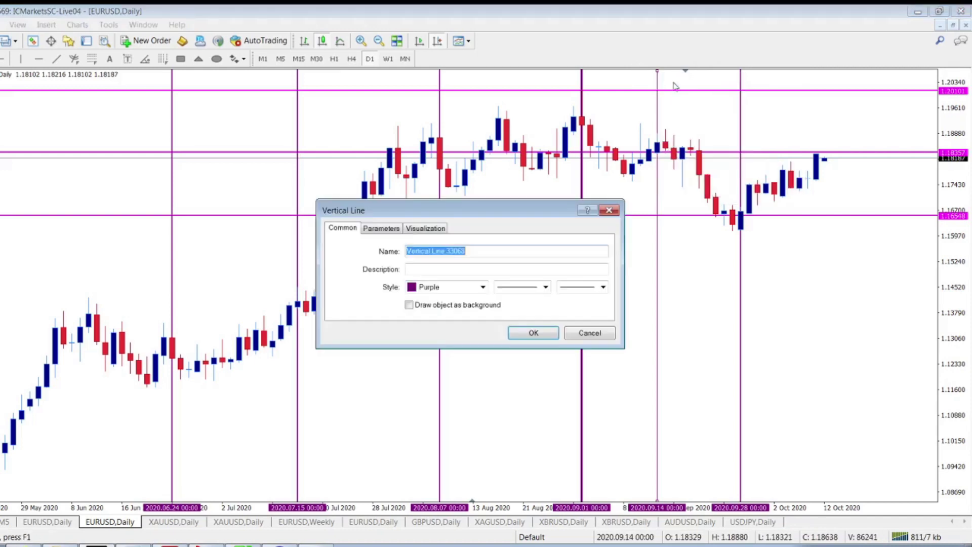
click(604, 287)
click(597, 310)
key(Return)
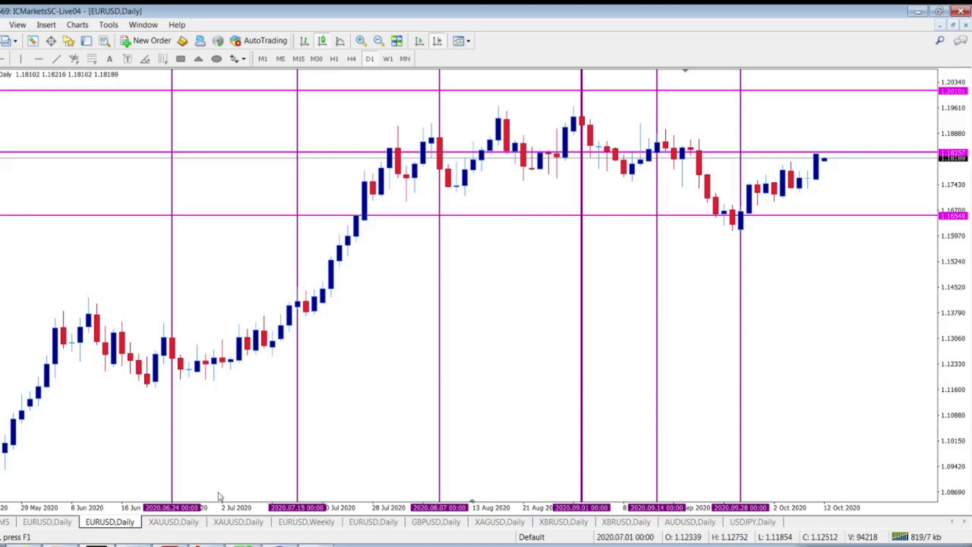
Step: Look up Simulation 2's third projected date, 25/09/20, and place a vertical line at 25 September 2020 on the chart
click(242, 543)
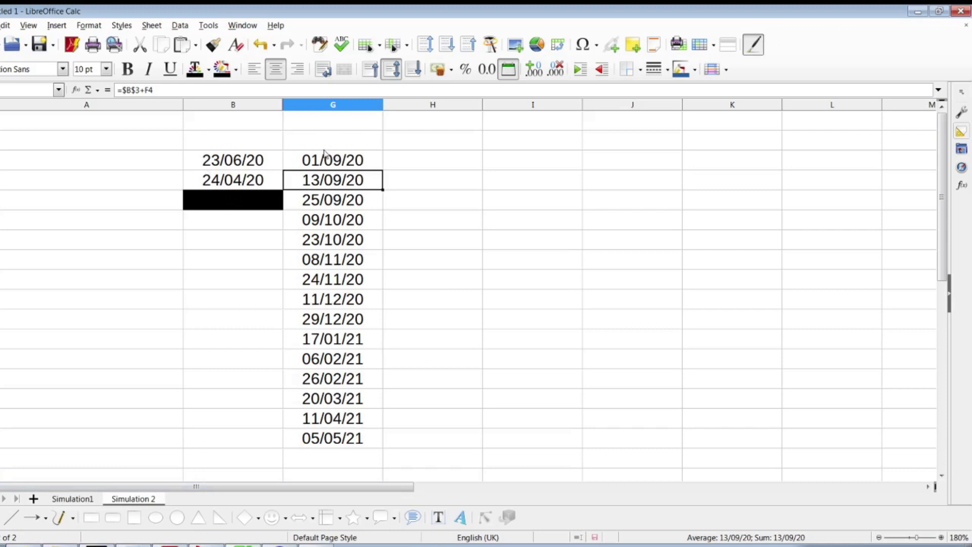
click(916, 11)
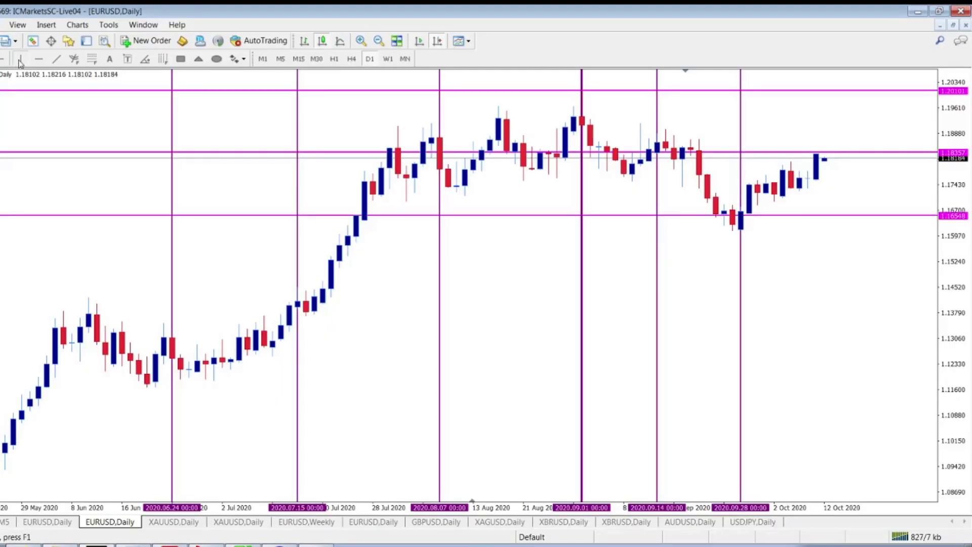
click(20, 60)
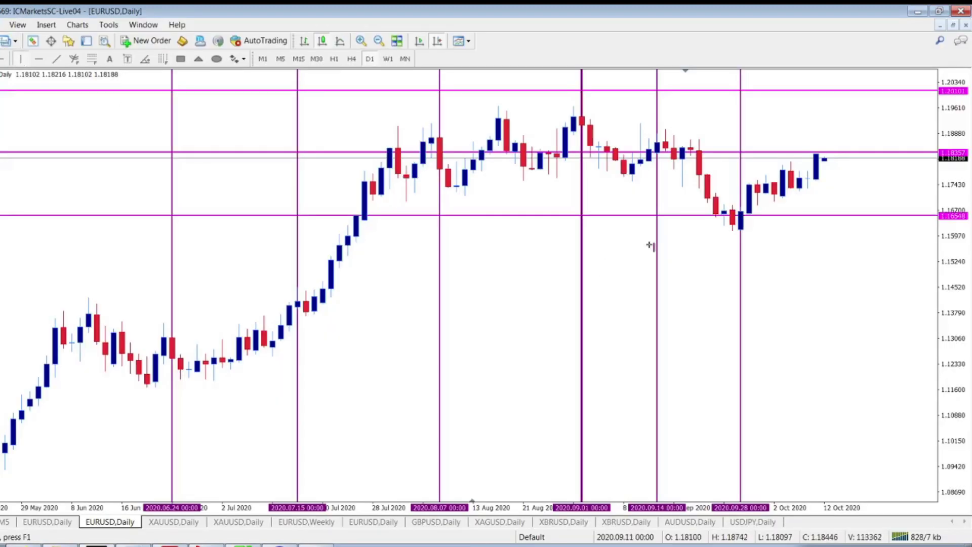
click(735, 208)
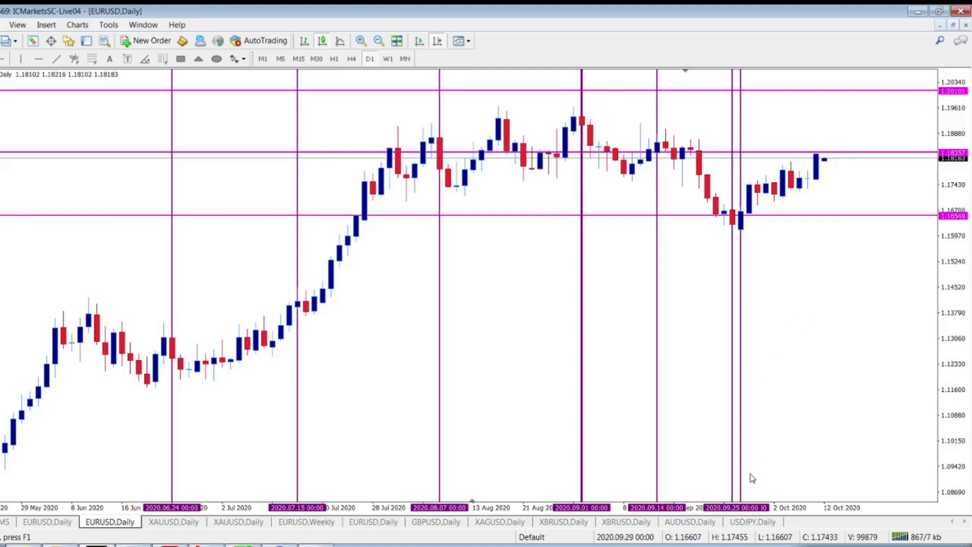
Step: Look up Simulation 2's fourth projected date, 09/10/20, and place a vertical line at 9 October 2020 on the chart
key(alt+Tab)
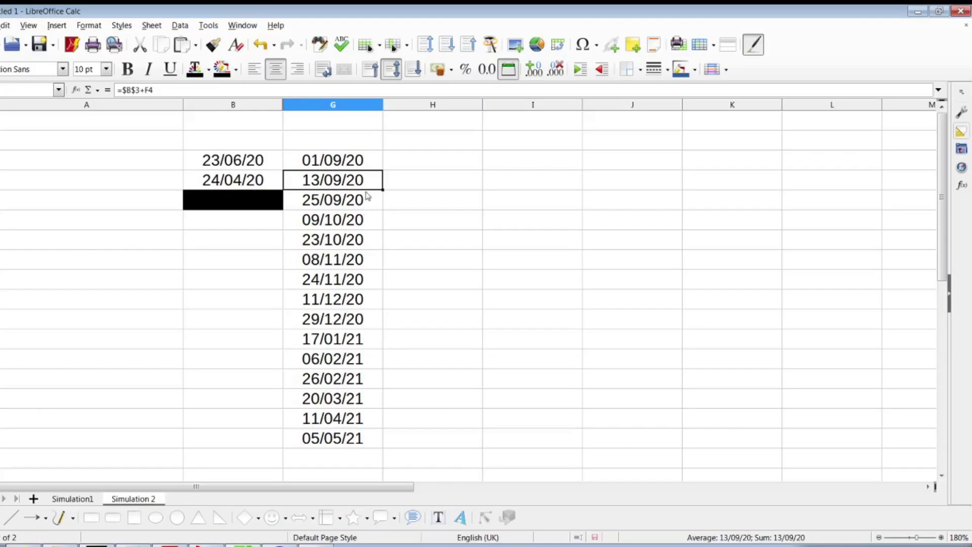
click(349, 222)
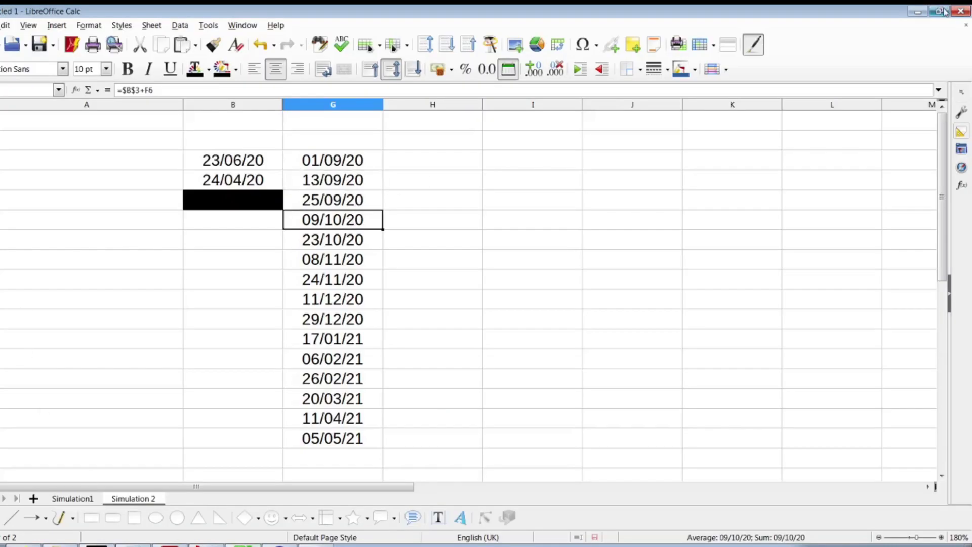
click(917, 12)
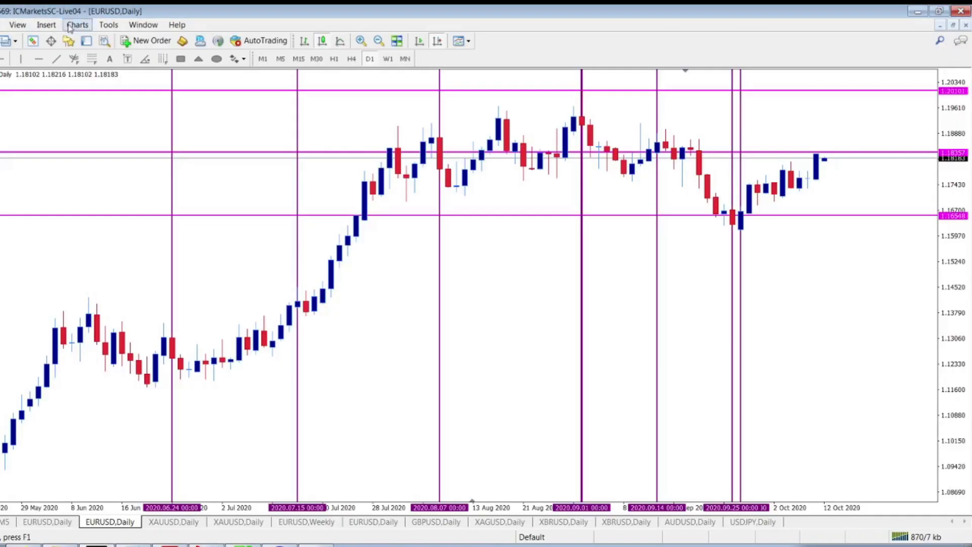
click(22, 60)
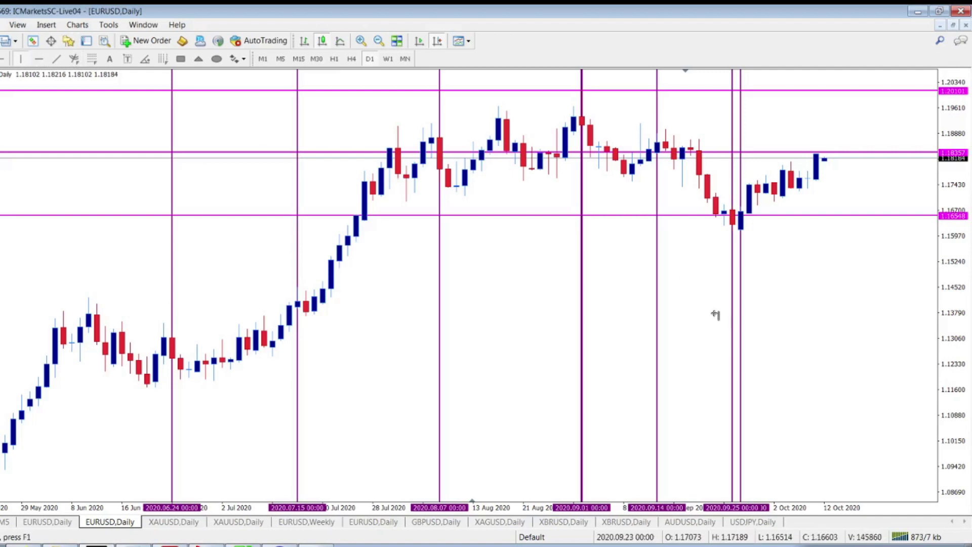
click(816, 183)
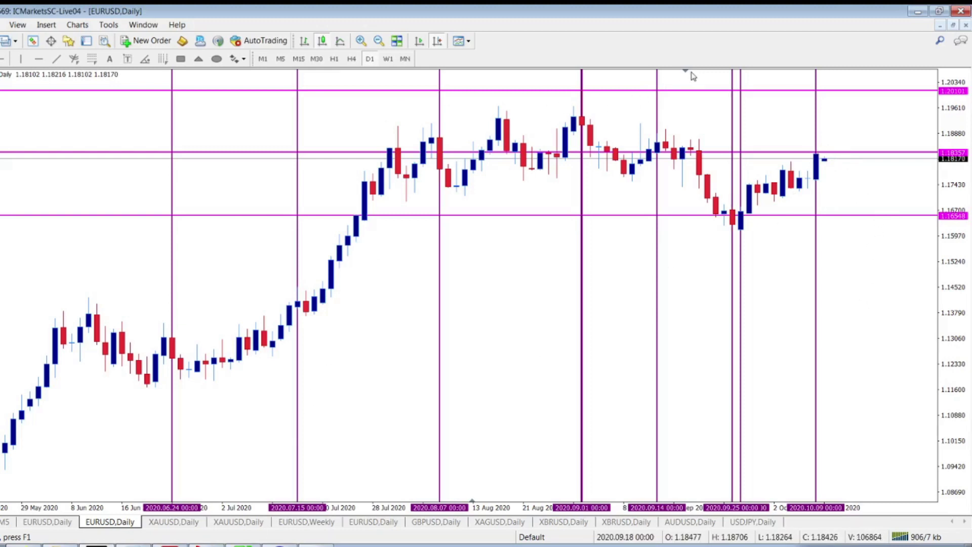
scroll(553, 102, down, 5)
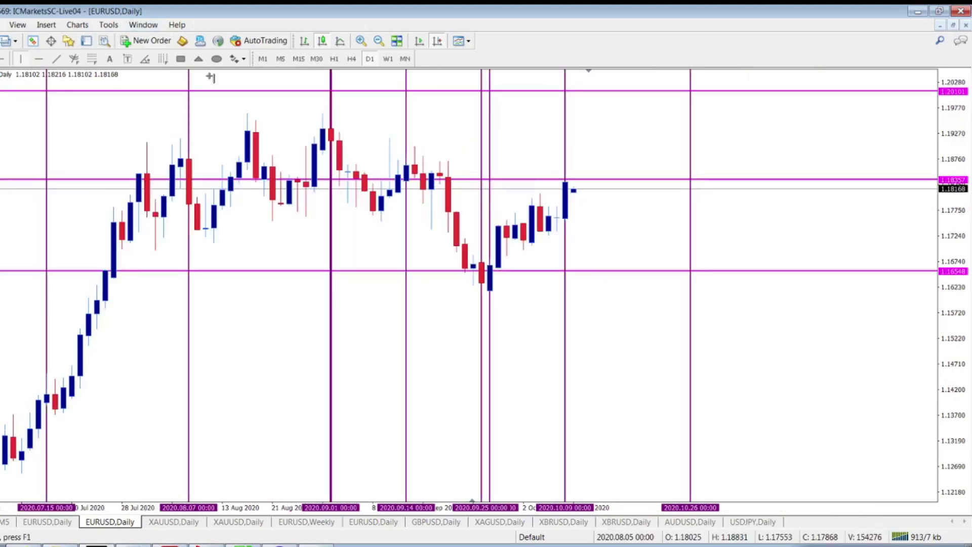
Step: Place a vertical line at 23 October 2020 on the chart and check the late-October dates in the system calendar
click(682, 73)
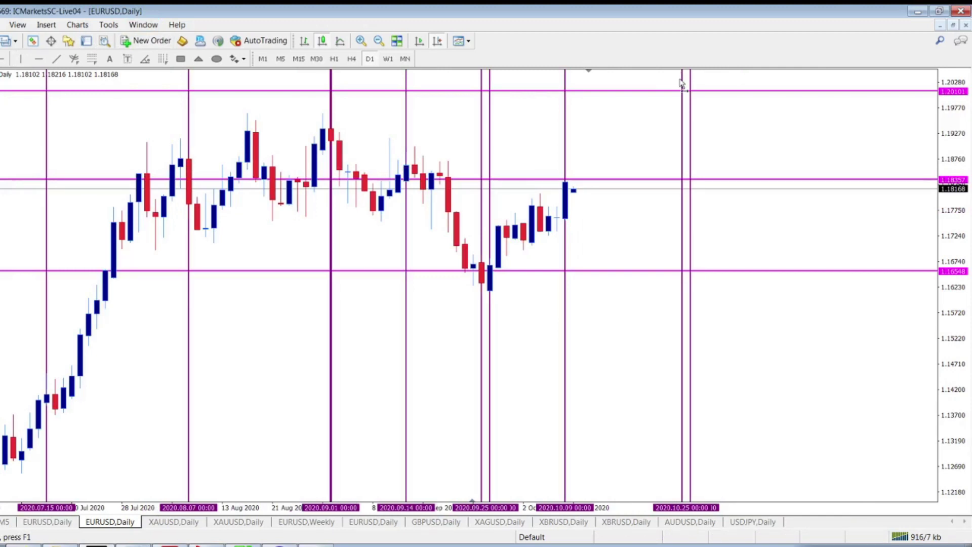
mouse_move(683, 84)
mouse_down()
mouse_move(644, 83)
mouse_move(667, 85)
mouse_up()
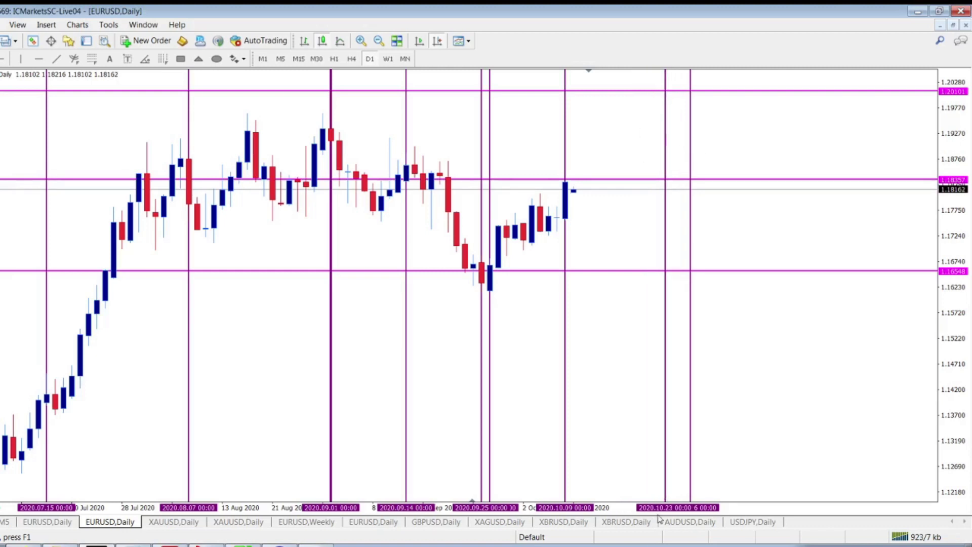
click(952, 545)
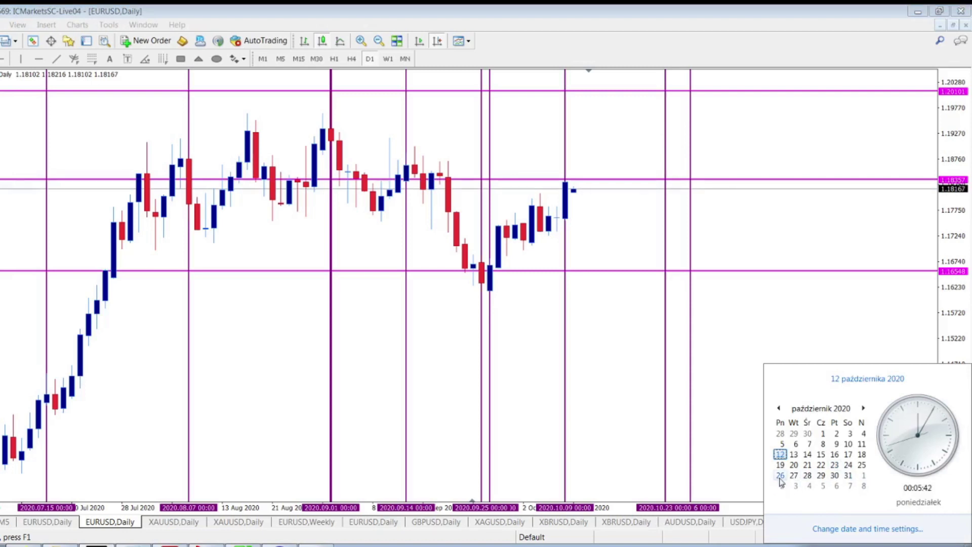
click(775, 124)
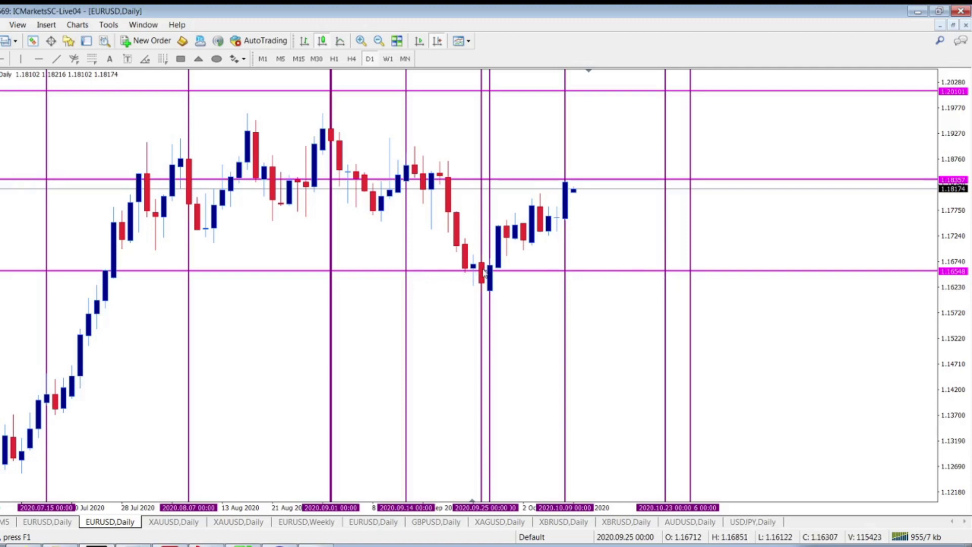
Step: Add a horizontal line below the late-September low and adjust its price level to about 1.1477
click(38, 58)
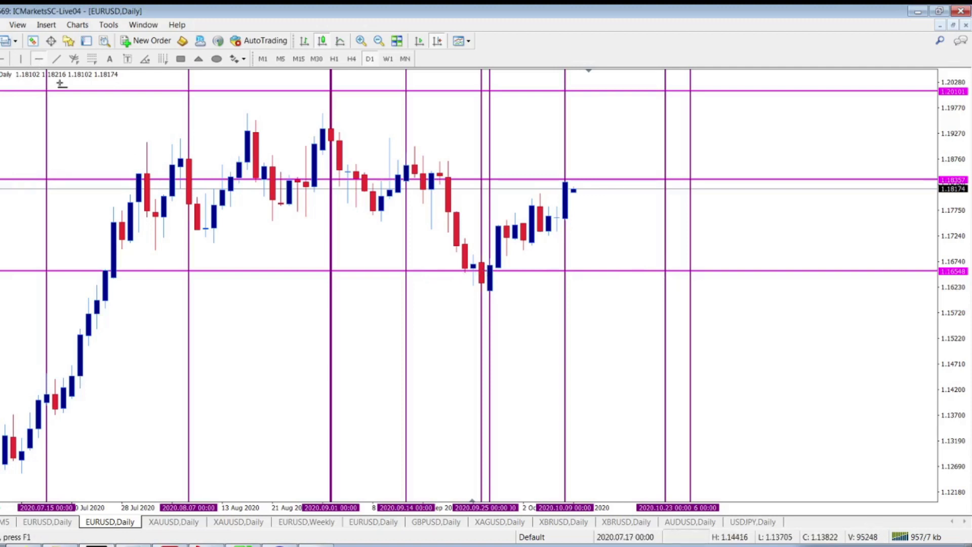
click(892, 356)
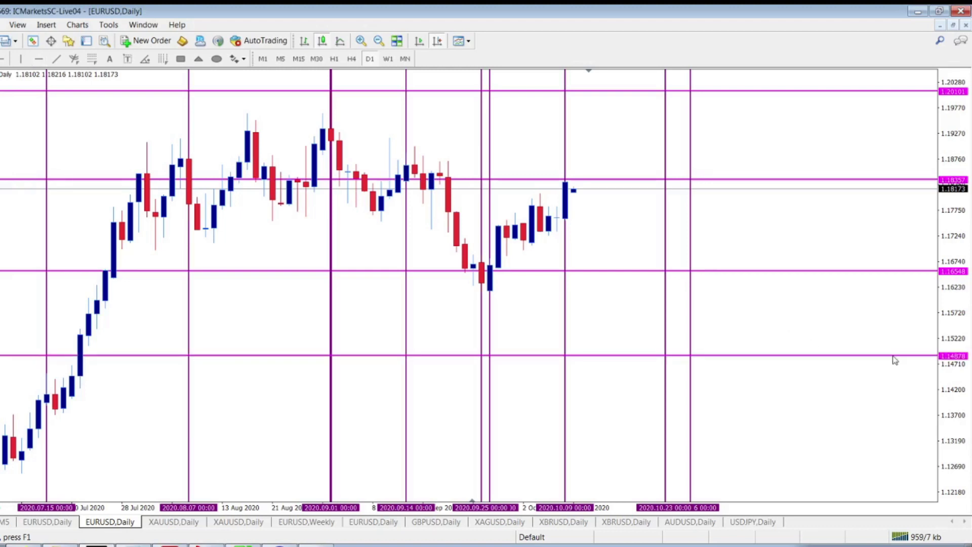
drag(893, 356, 893, 361)
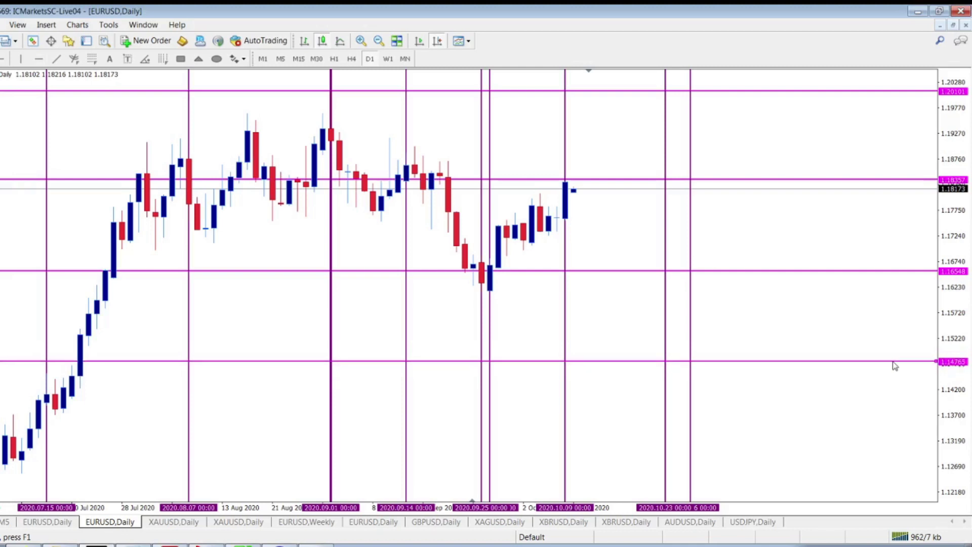
drag(895, 366, 894, 370)
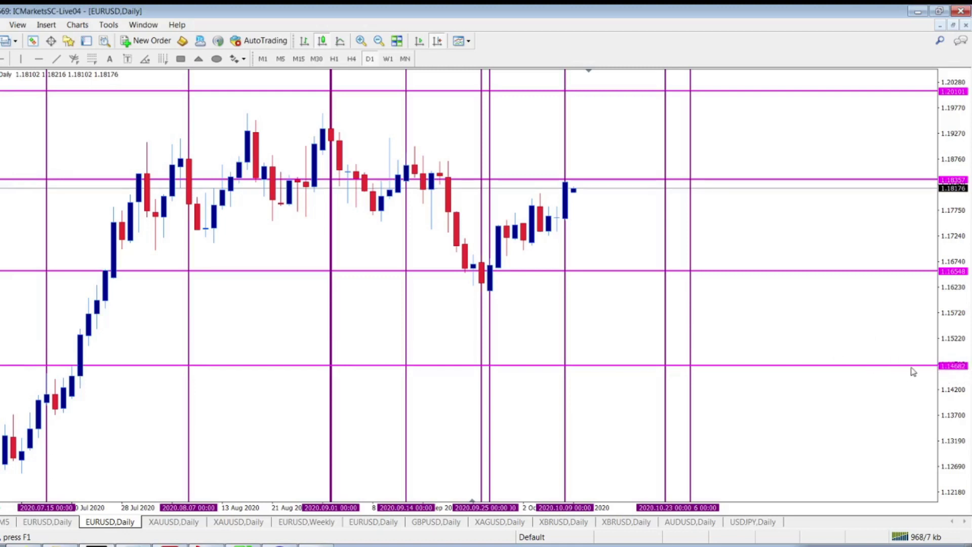
drag(912, 366, 912, 362)
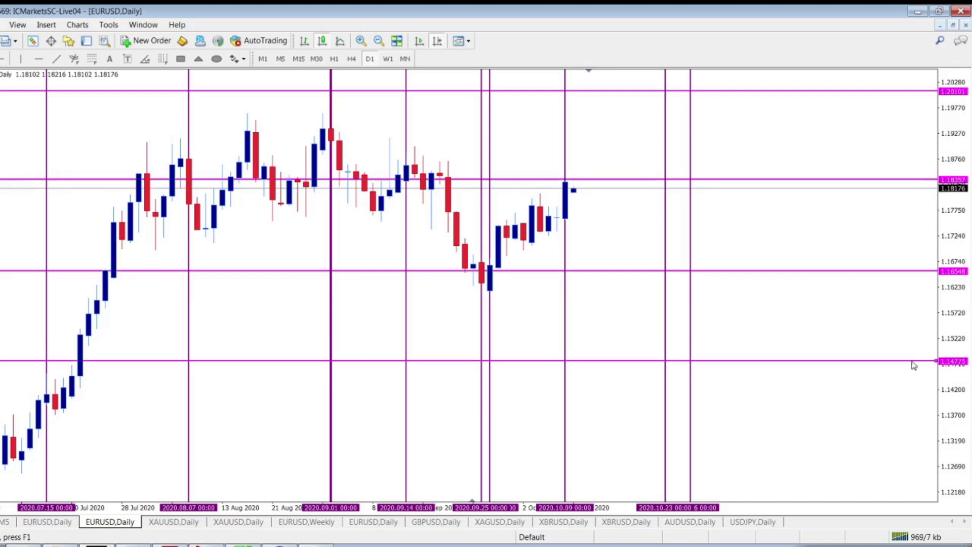